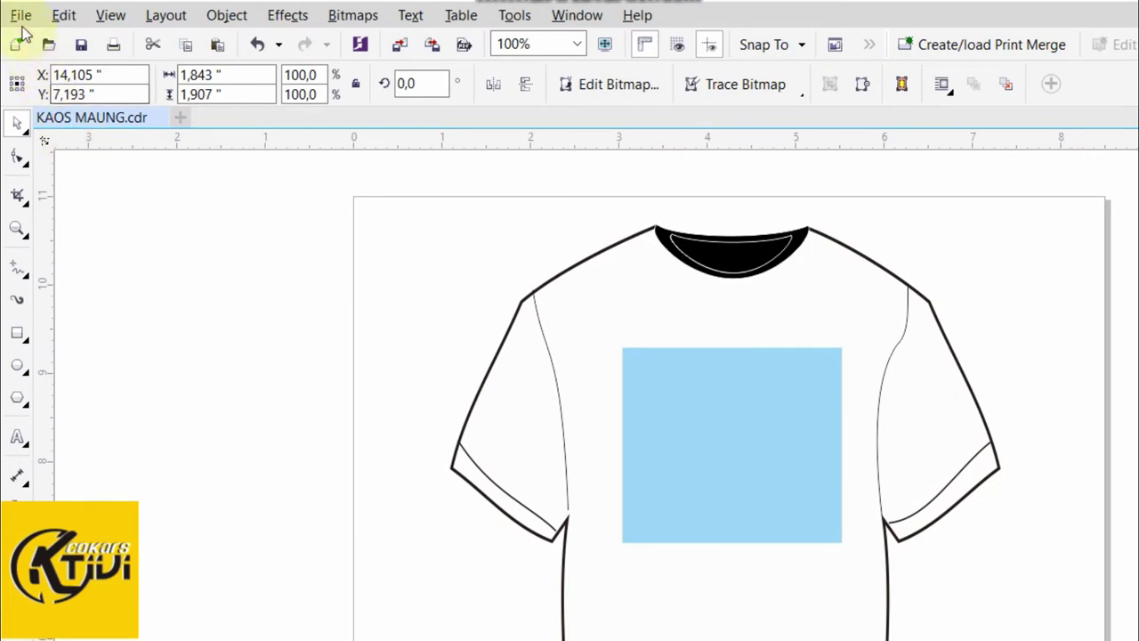
Import the contoh photo from the Pictures folder and place it over the blue square on the T-shirt.
left_click(20, 16)
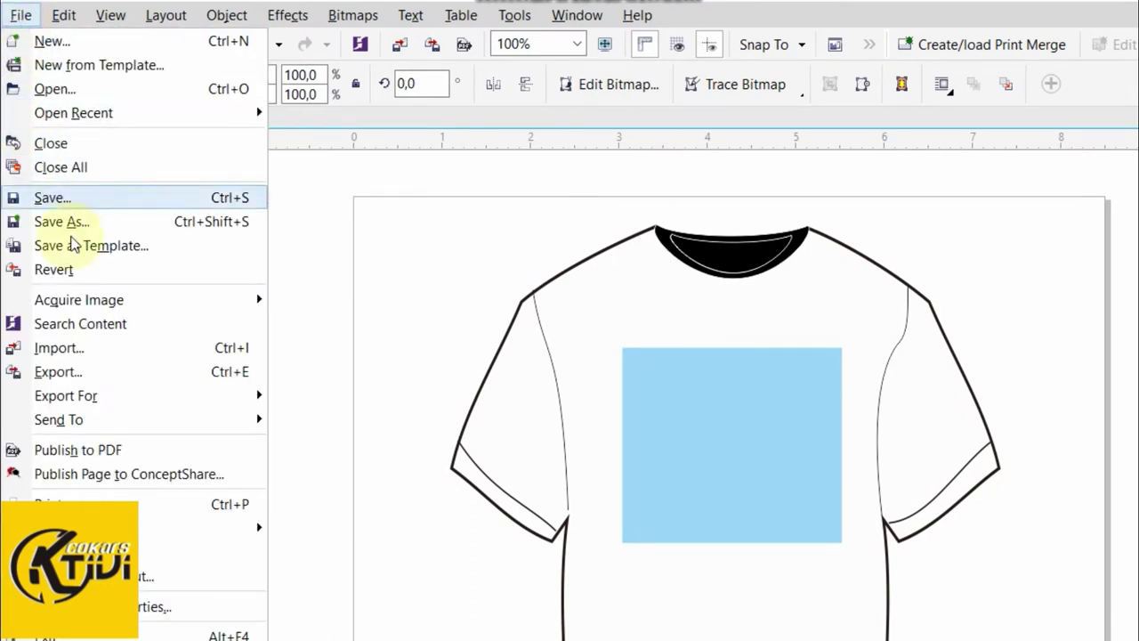
left_click(59, 347)
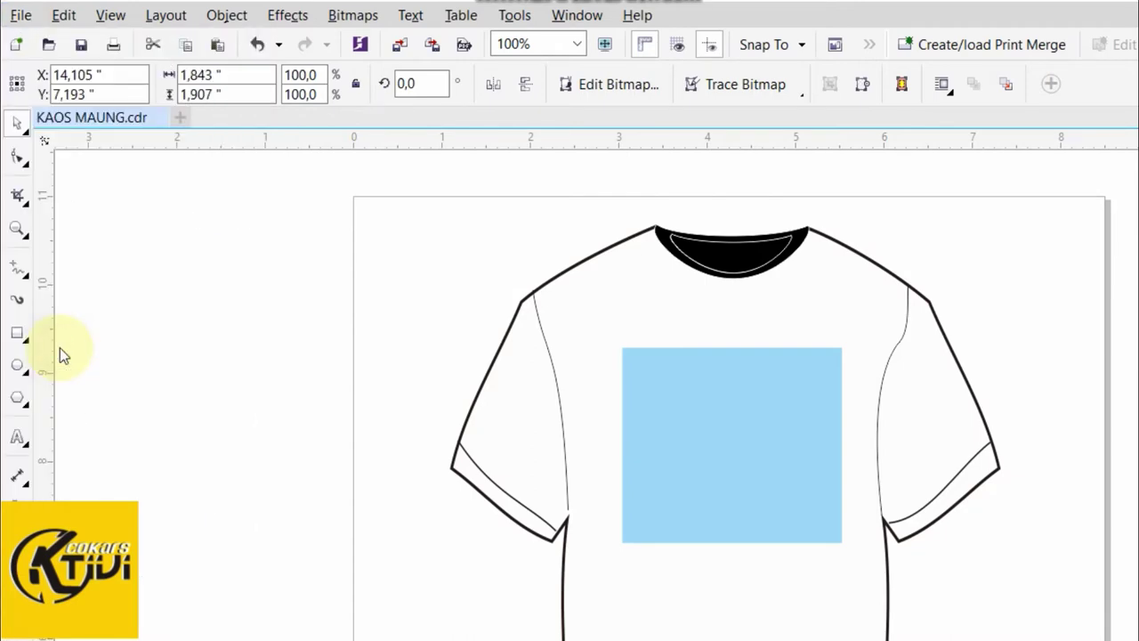
scroll(1138, 436, "down", 3)
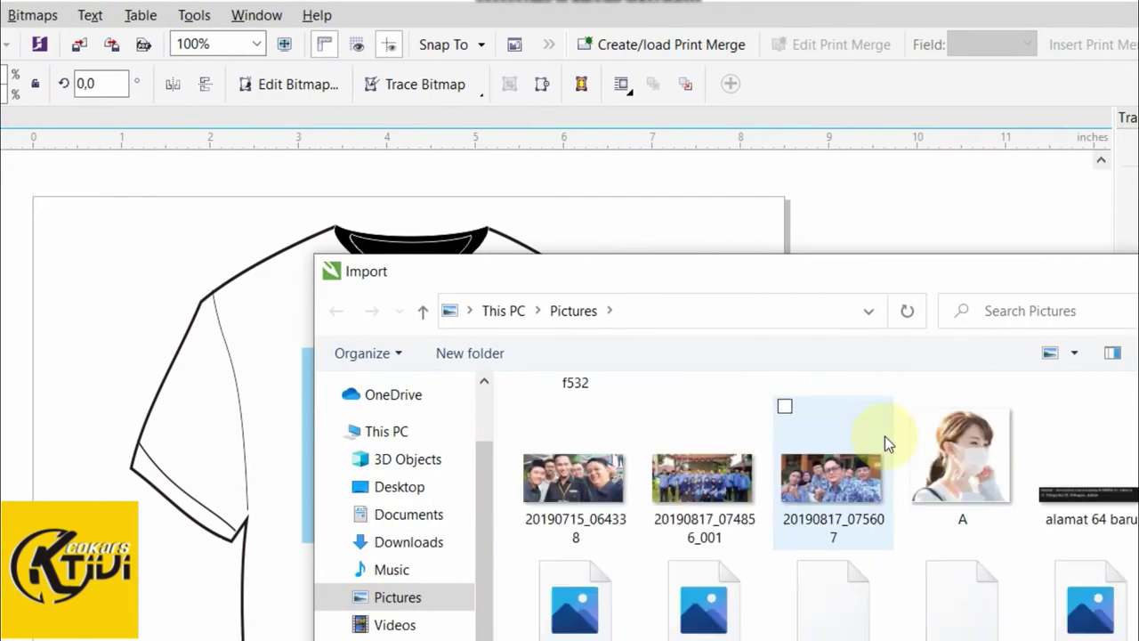
scroll(884, 436, "down", 5)
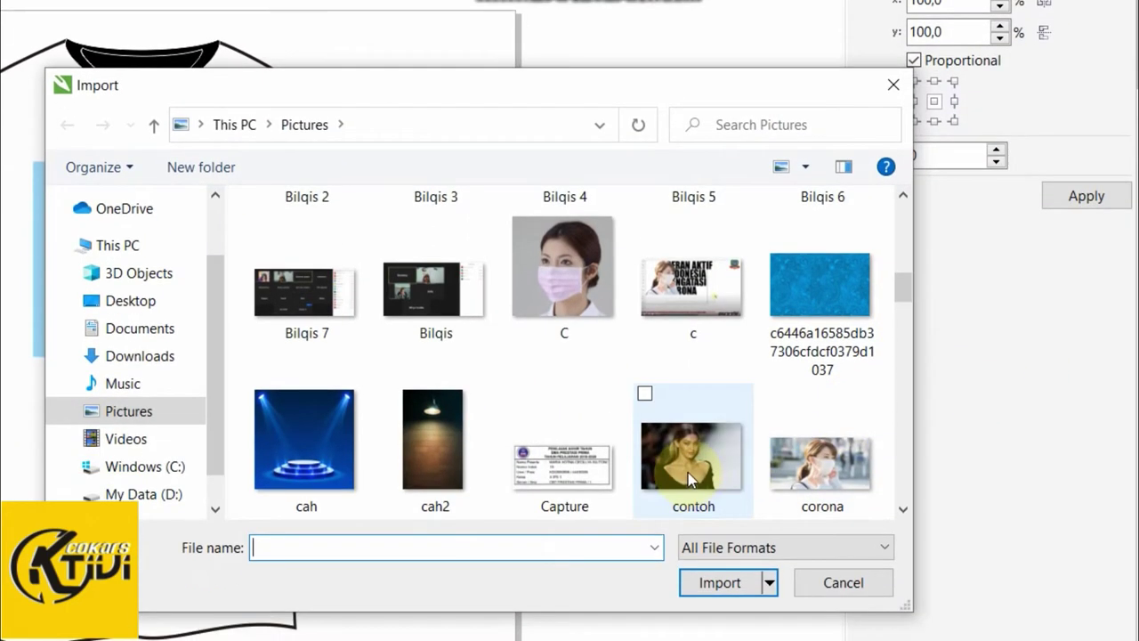
left_click(961, 627)
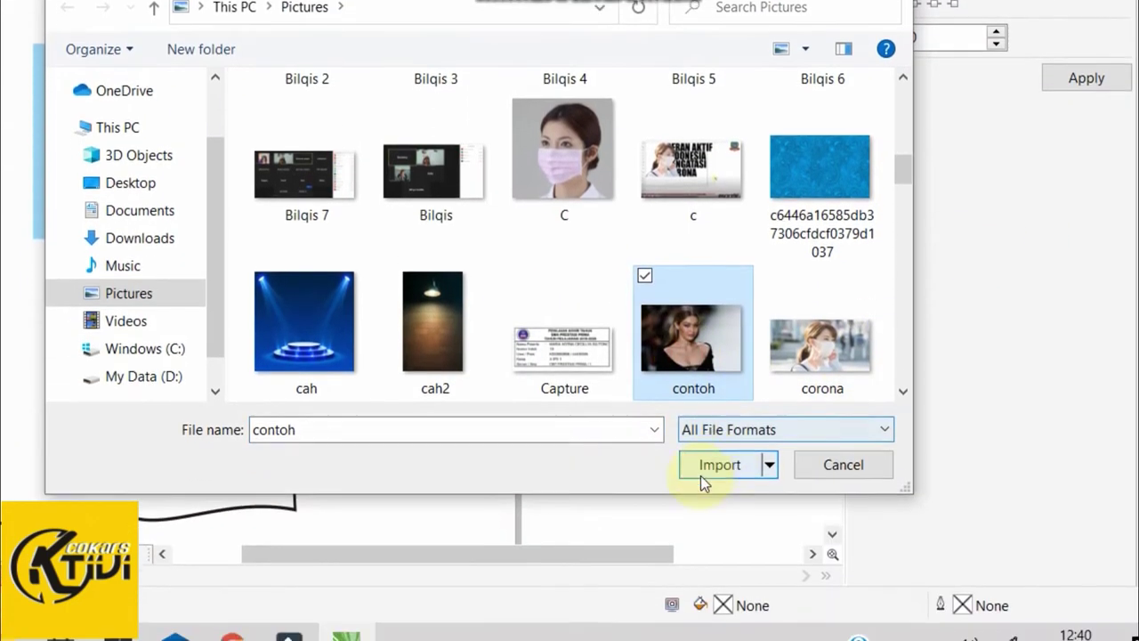
left_click(701, 474)
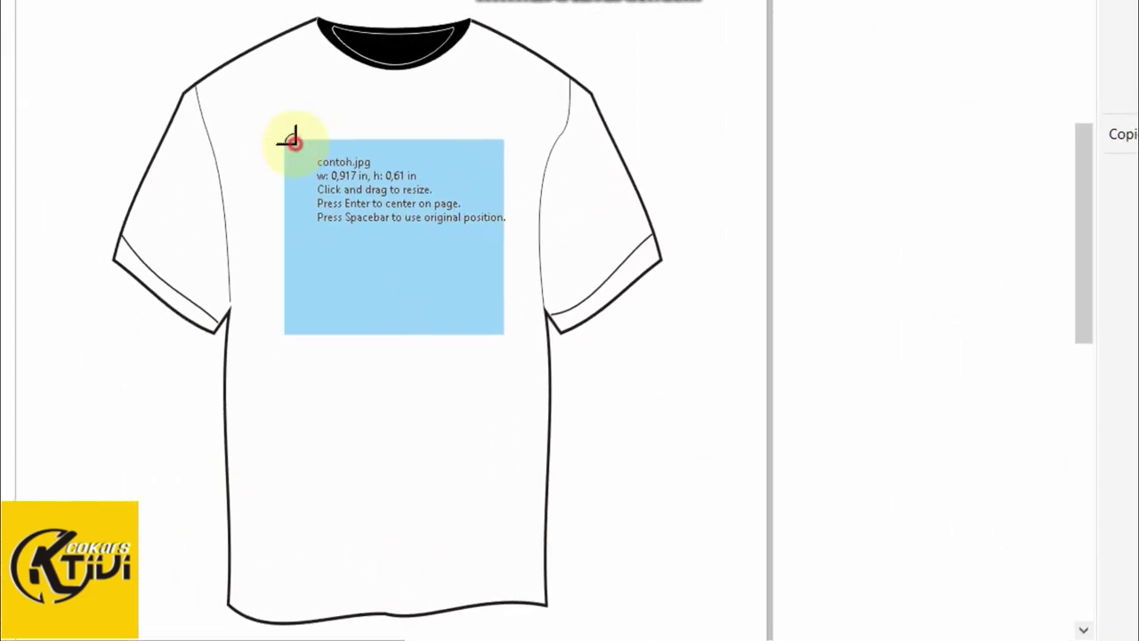
left_click_drag(292, 140, 564, 399)
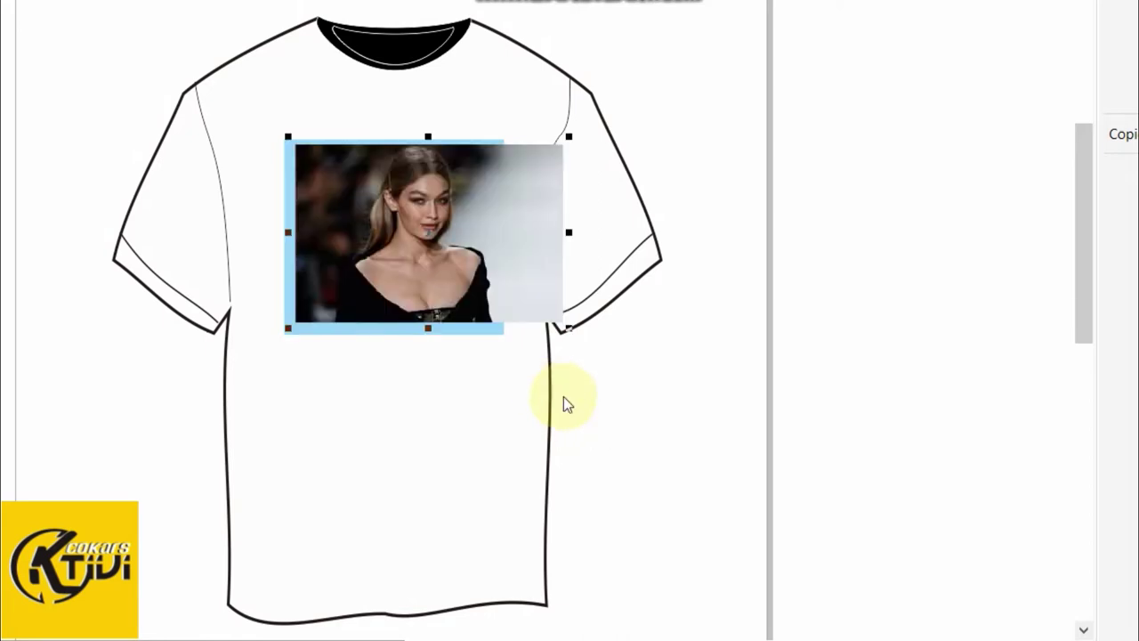
Move the imported photo off the T-shirt to the empty area on its right and deselect it.
scroll(498, 320, "up", 1)
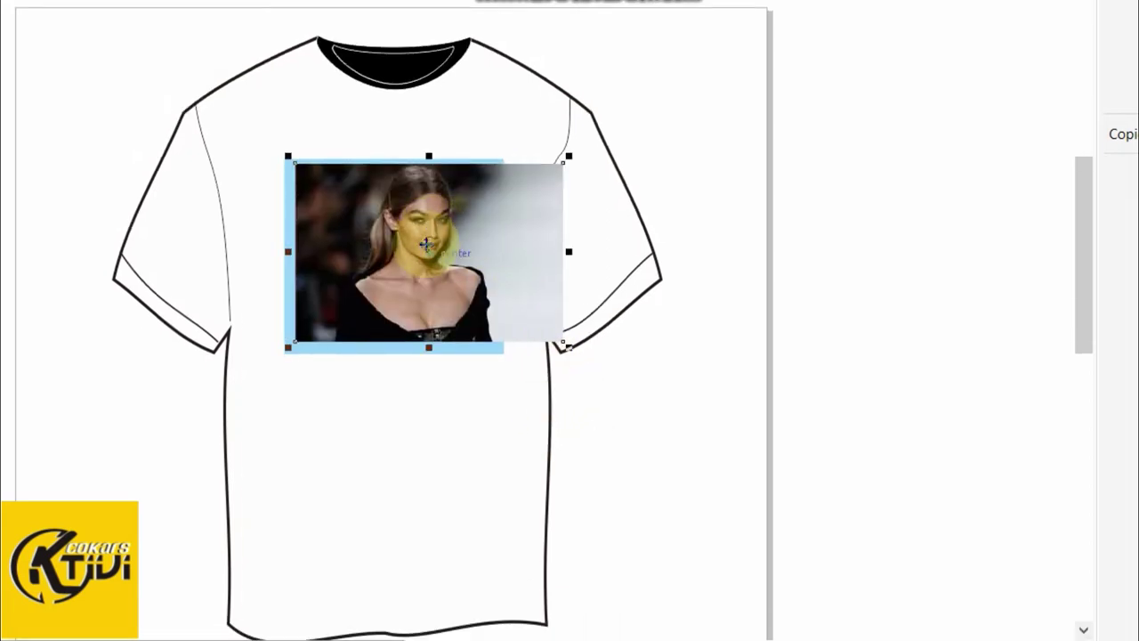
left_click_drag(425, 243, 832, 232)
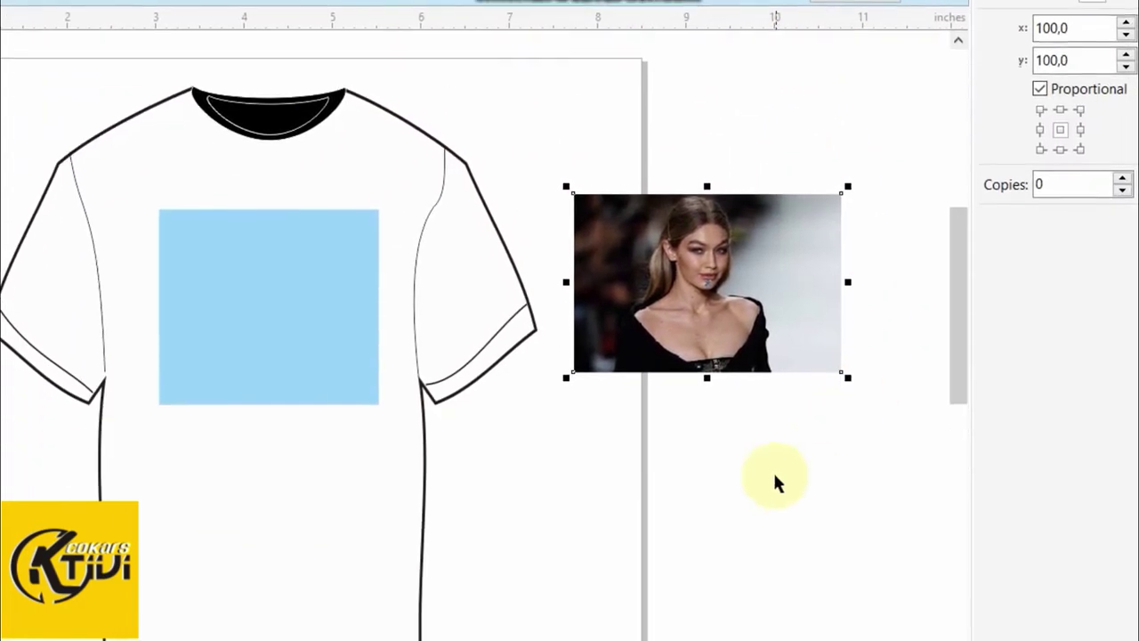
left_click(795, 597)
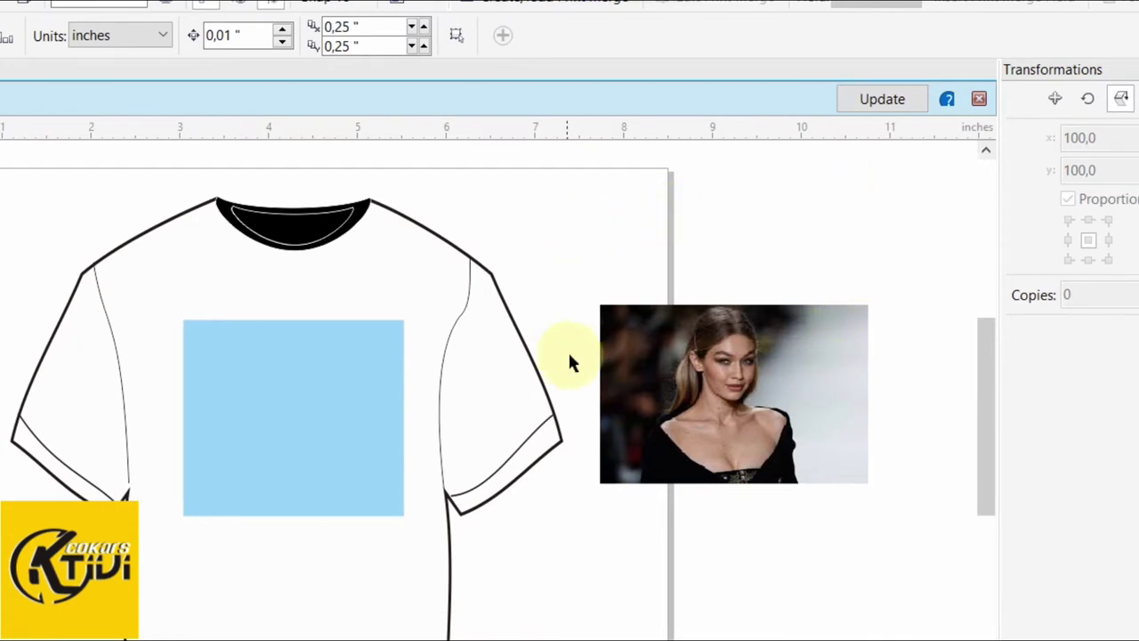
Convert the photo to a 300 dpi CMYK Color (32-bit) bitmap with anti-aliasing and a transparent background.
left_click(777, 367)
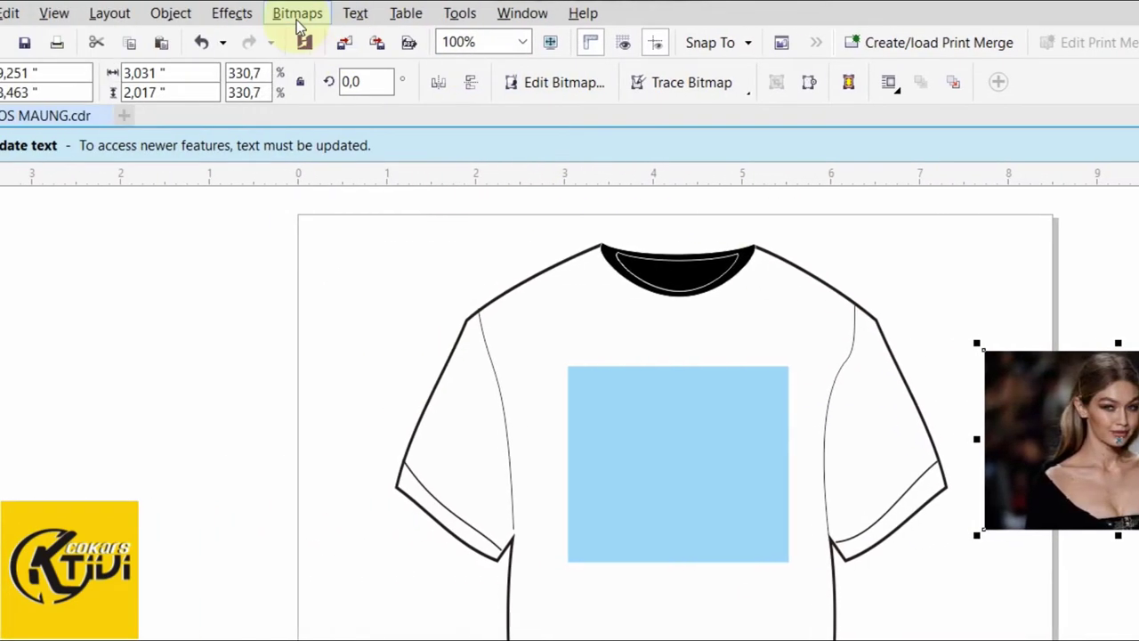
left_click(298, 20)
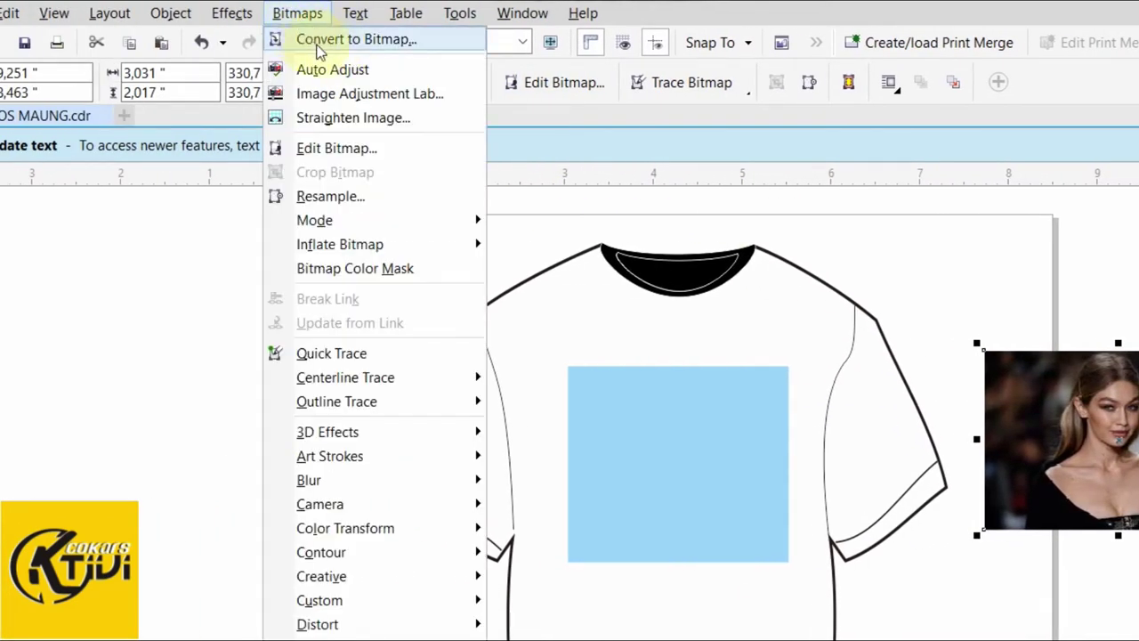
left_click(327, 45)
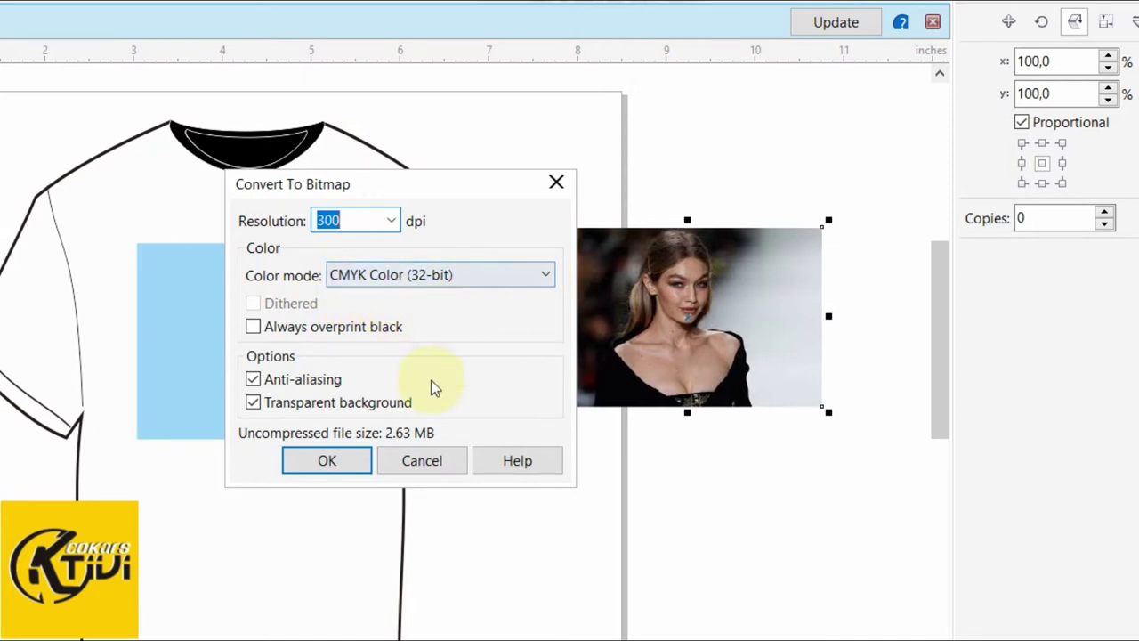
left_click(329, 461)
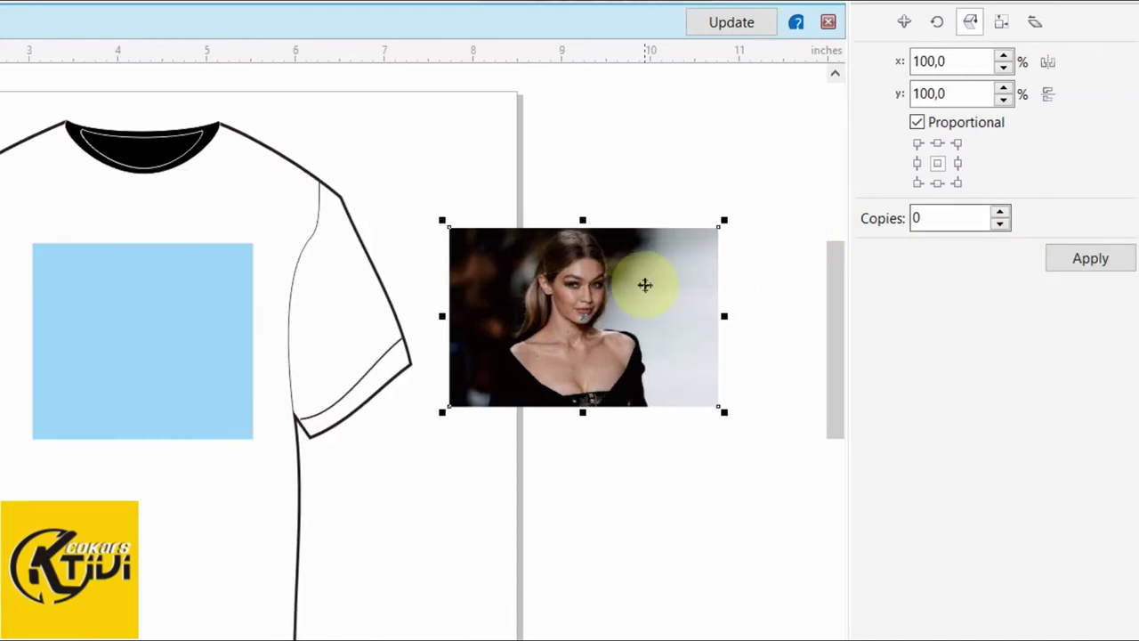
Open the converted photo for bitmap editing in Corel PHOTO-PAINT.
scroll(747, 285, "up", 3)
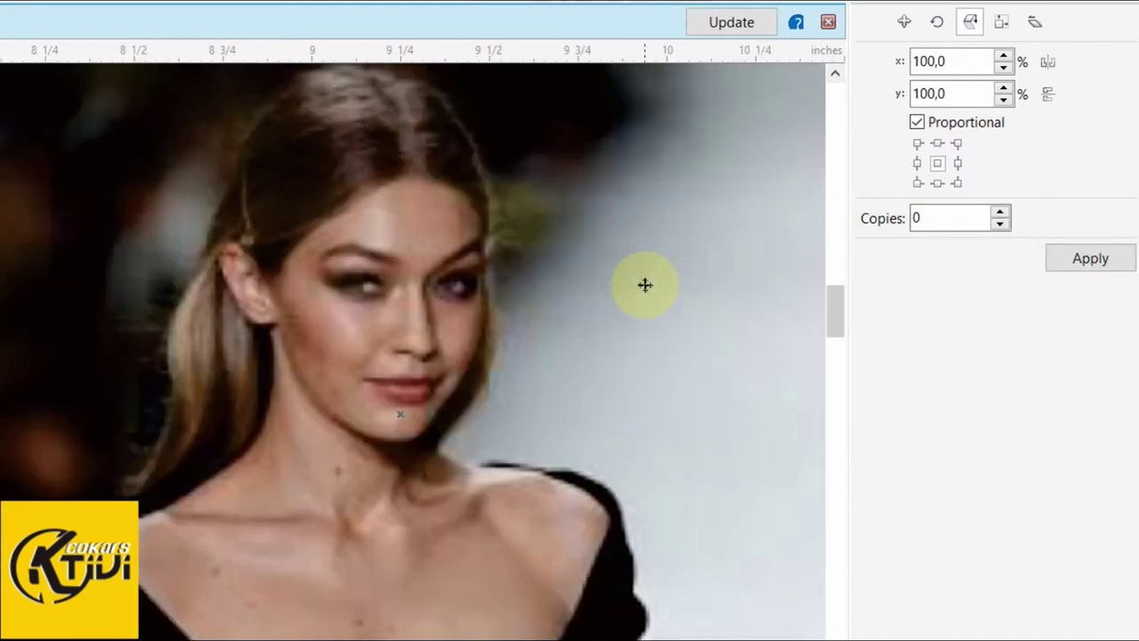
scroll(645, 285, "down", 3)
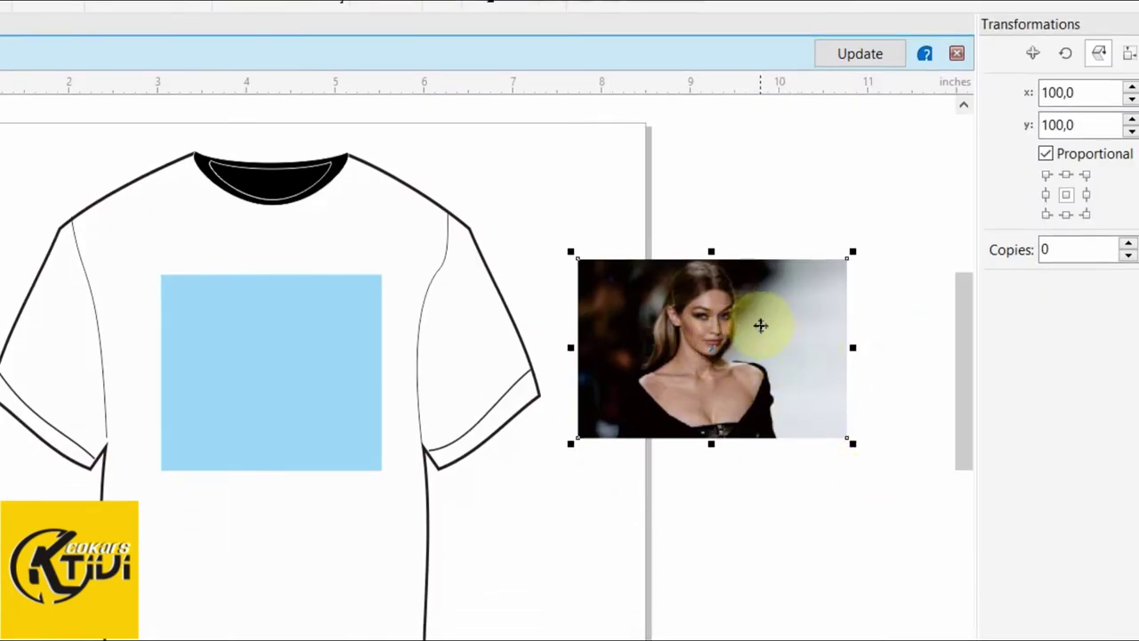
scroll(699, 308, "up", 2)
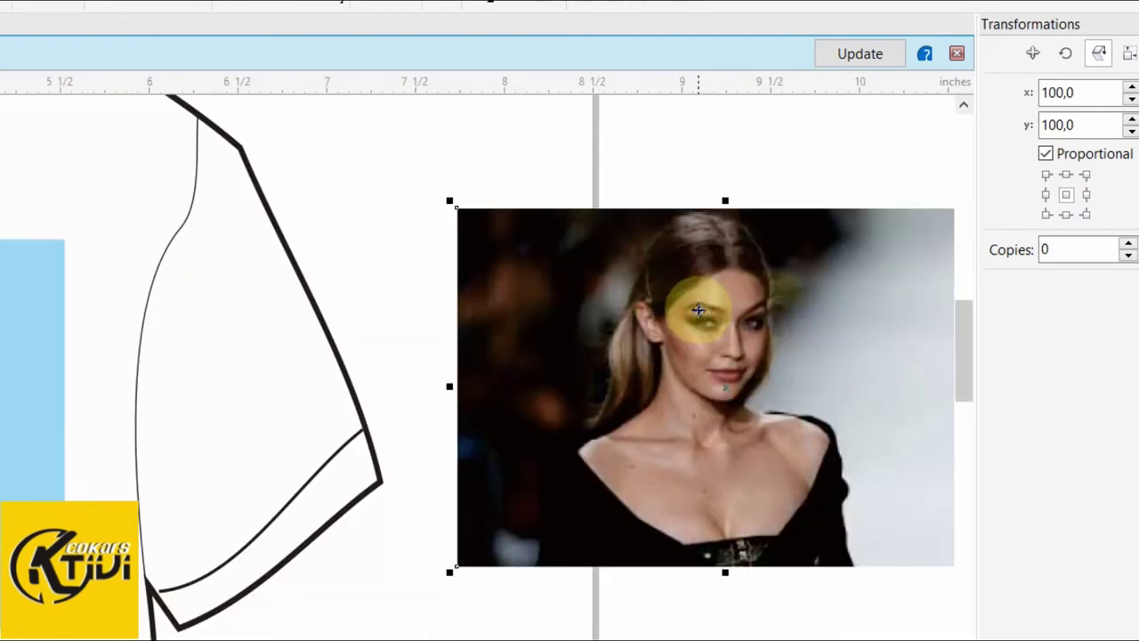
scroll(698, 309, "down", 2)
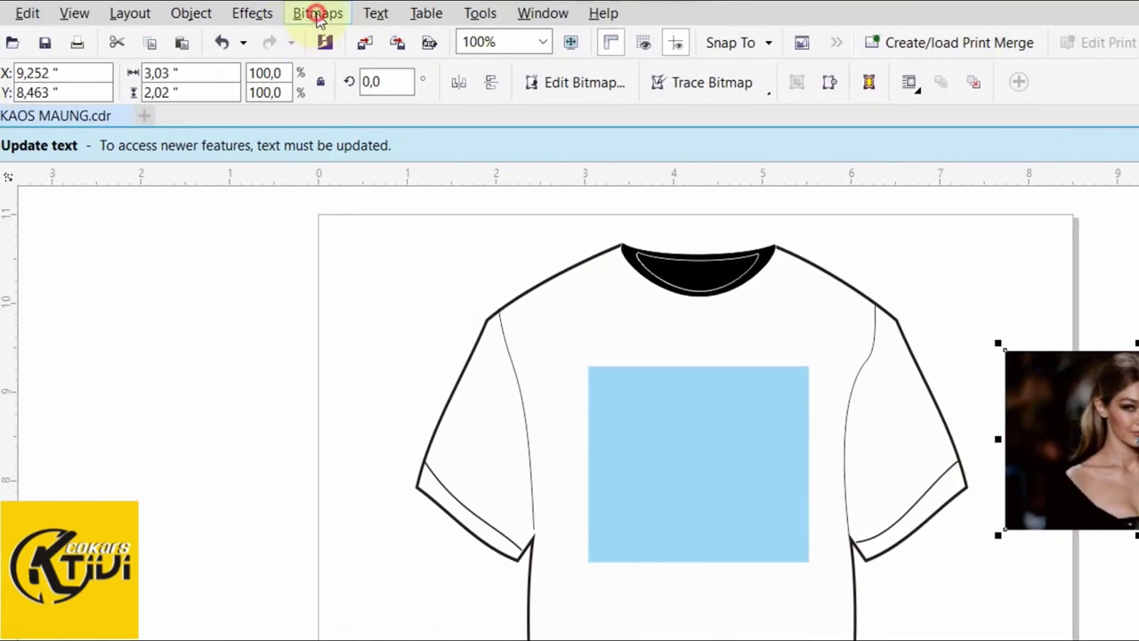
left_click(317, 13)
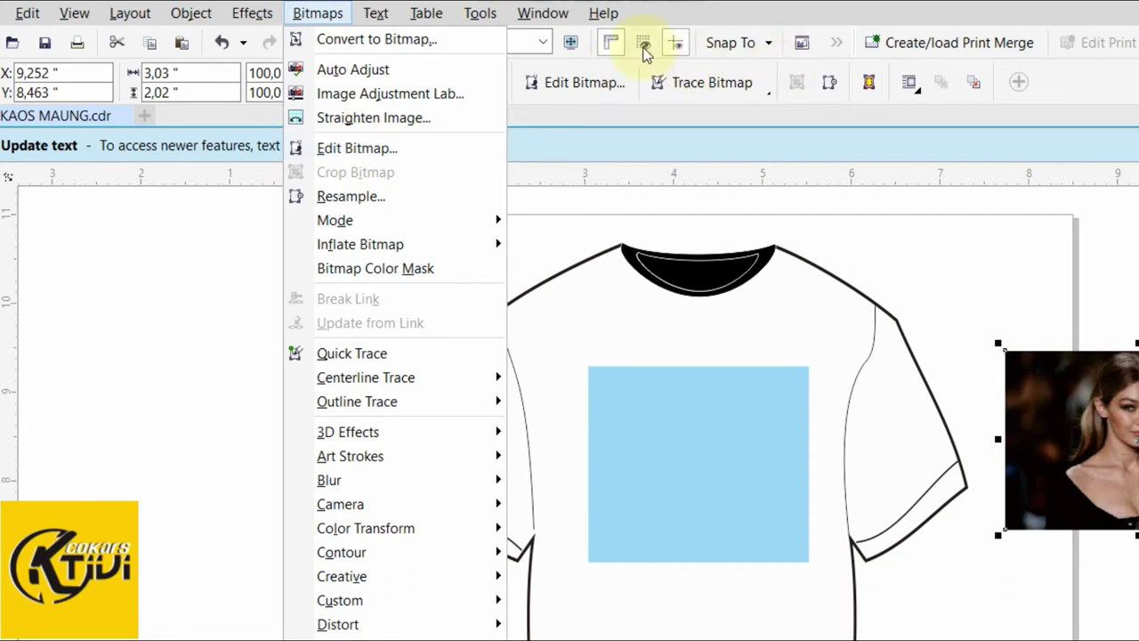
left_click(566, 85)
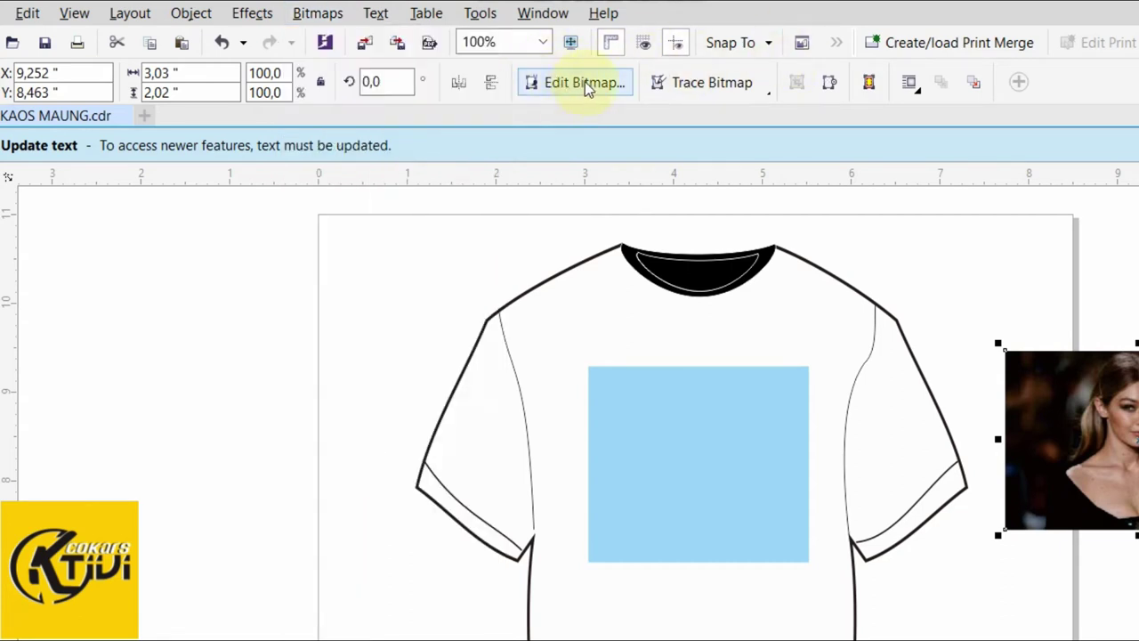
left_click(583, 82)
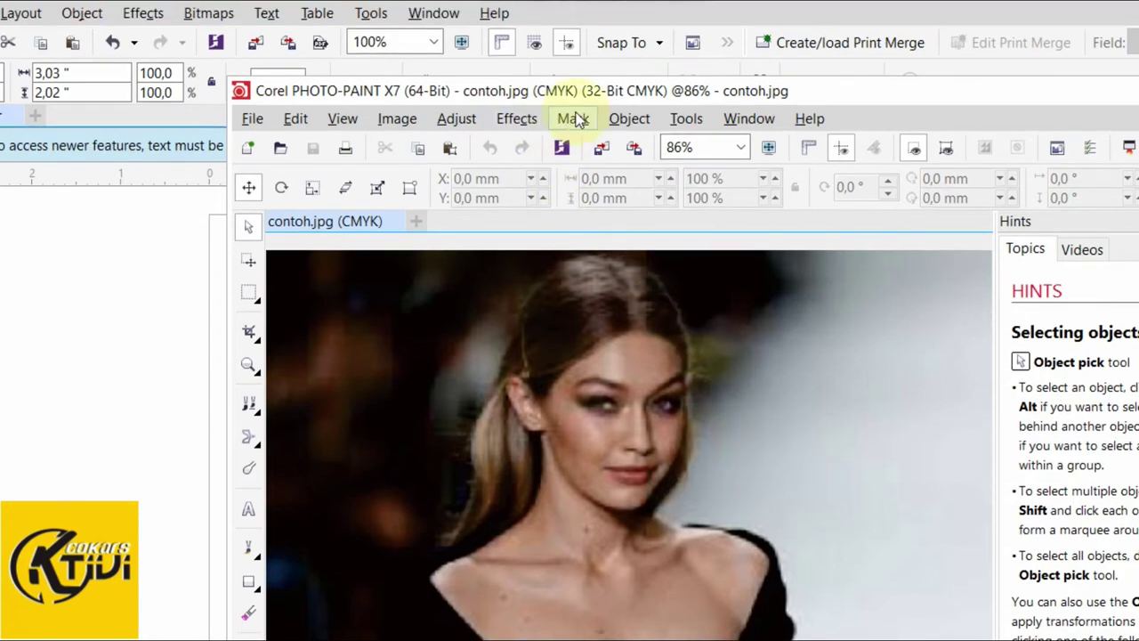
Start the Cutout Lab and highlight a closed outline around the woman's hair, shoulders and dress with a nib size of 50.
left_click(400, 122)
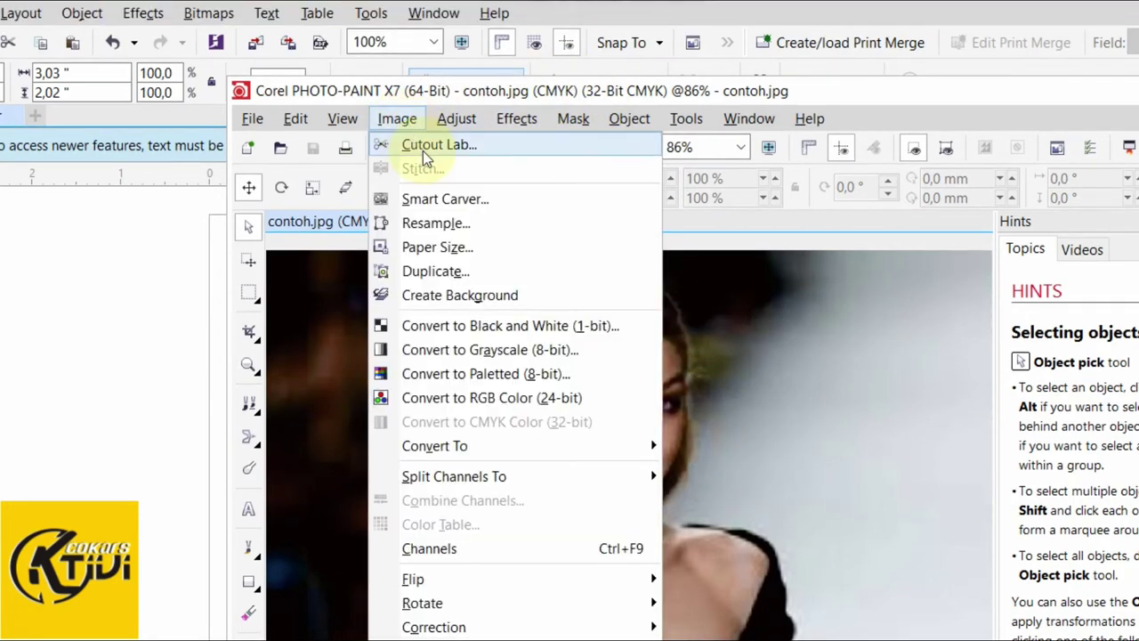
left_click(422, 151)
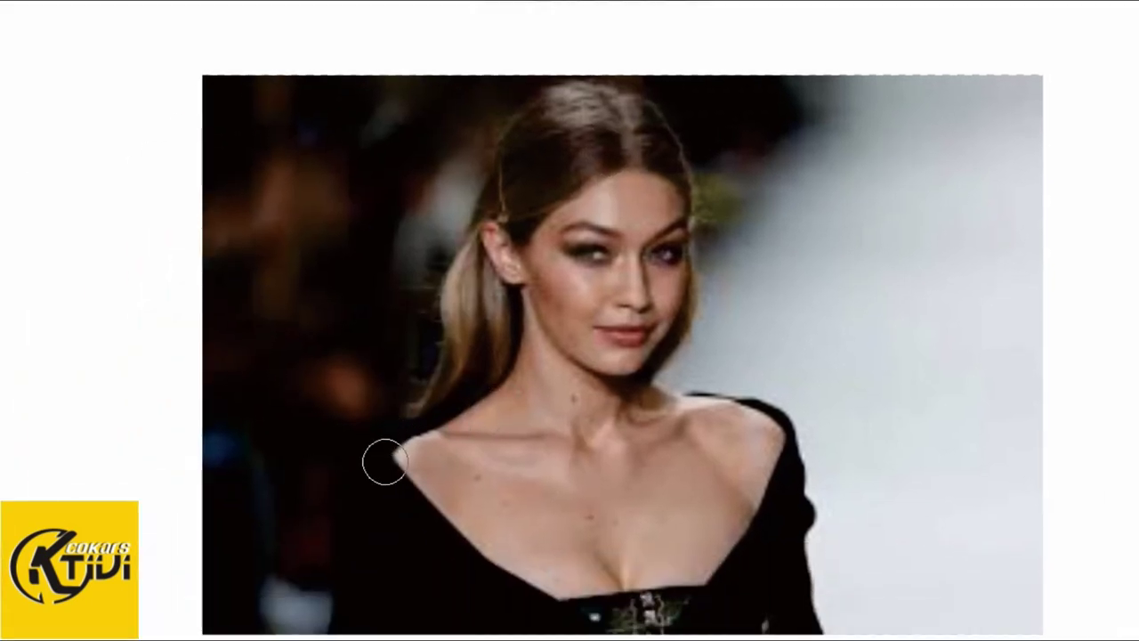
mouse_move(371, 454)
left_mouse_down()
mouse_move(423, 388)
mouse_move(445, 275)
mouse_move(503, 120)
mouse_move(542, 84)
mouse_move(614, 89)
mouse_move(663, 118)
left_mouse_up()
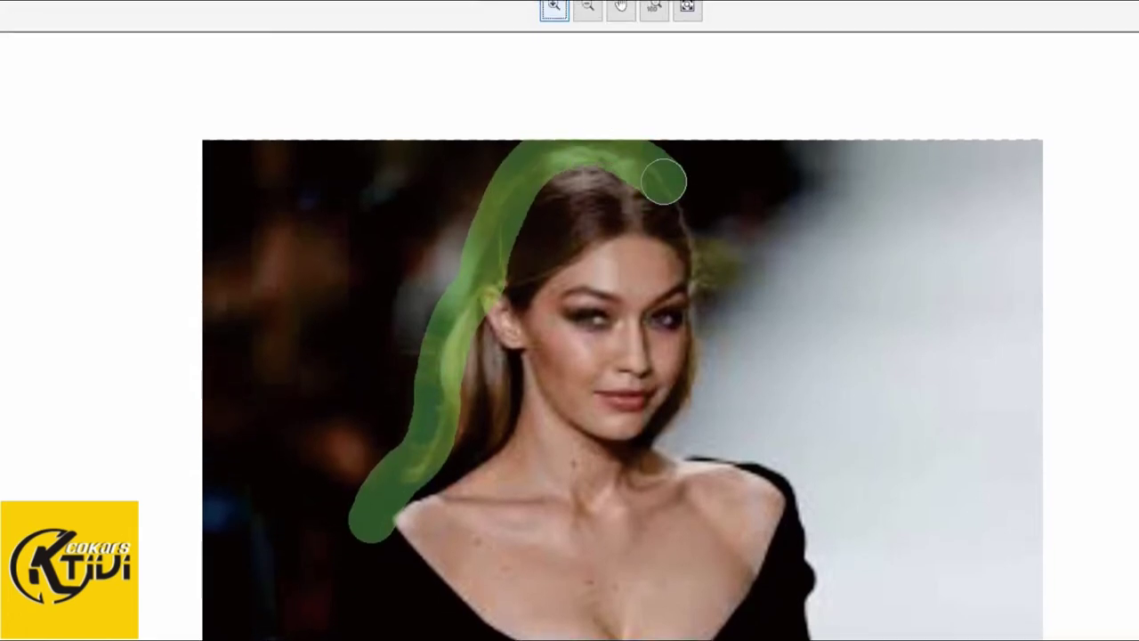
mouse_move(663, 182)
left_mouse_down()
mouse_move(692, 229)
mouse_move(707, 351)
mouse_move(665, 450)
mouse_move(761, 465)
mouse_move(806, 489)
mouse_move(818, 592)
left_mouse_up()
mouse_move(818, 488)
left_mouse_down()
mouse_move(831, 589)
mouse_move(676, 578)
left_mouse_up()
mouse_move(681, 463)
left_mouse_down()
mouse_move(454, 446)
mouse_move(360, 448)
mouse_move(328, 464)
mouse_move(326, 393)
mouse_move(358, 304)
left_mouse_up()
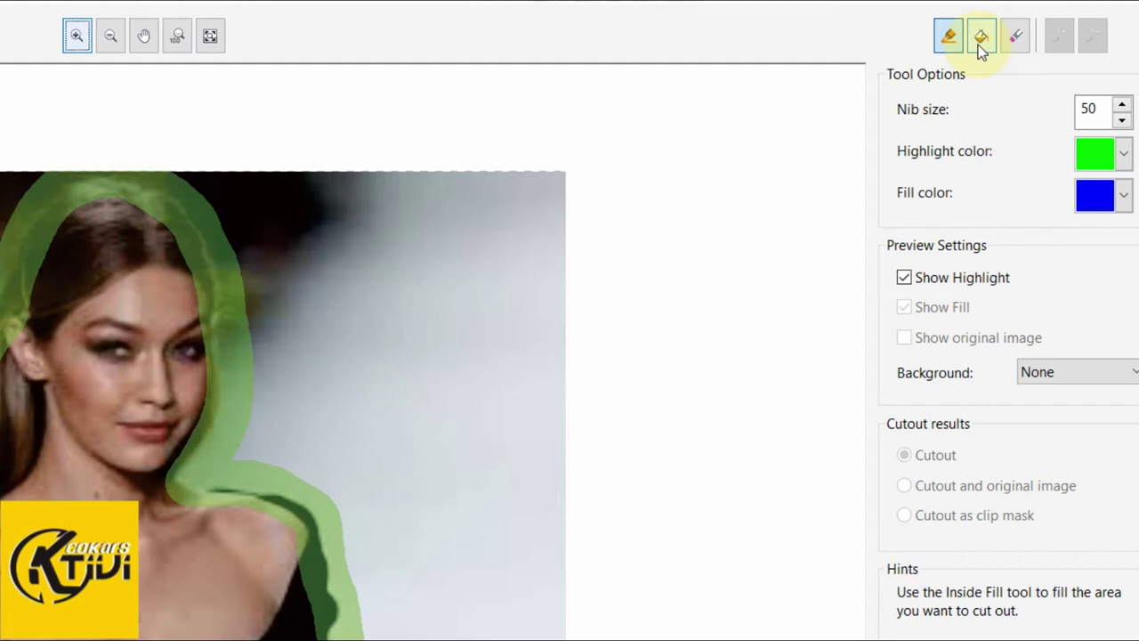
Fill the inside of the highlighted outline as the area to keep and preview the cutout.
left_click(980, 40)
left_click(979, 40)
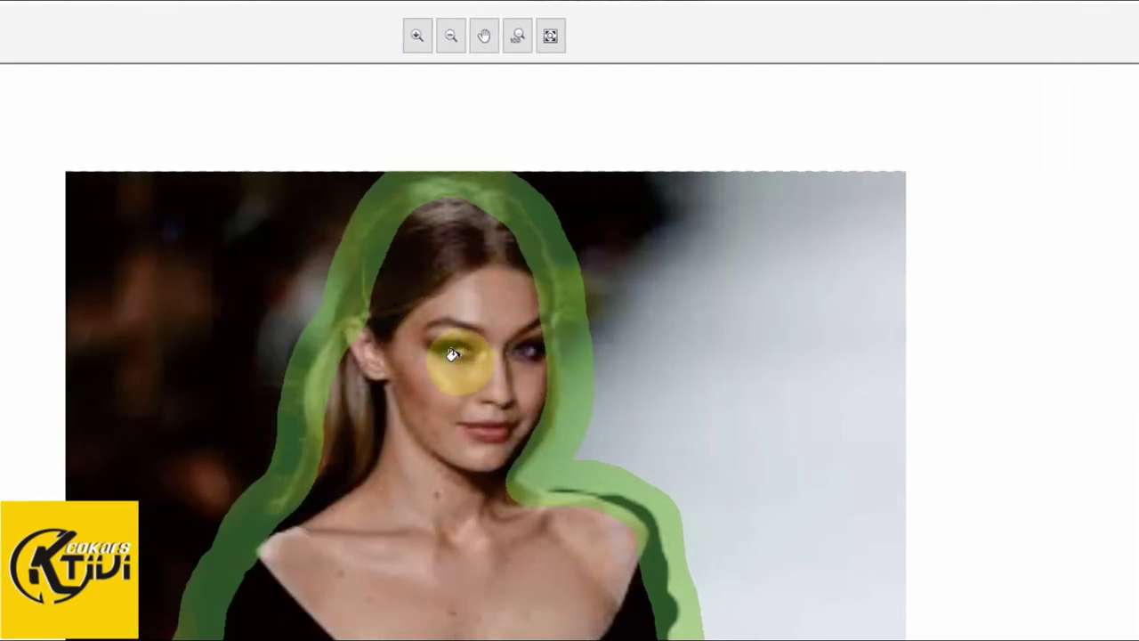
left_click(449, 356)
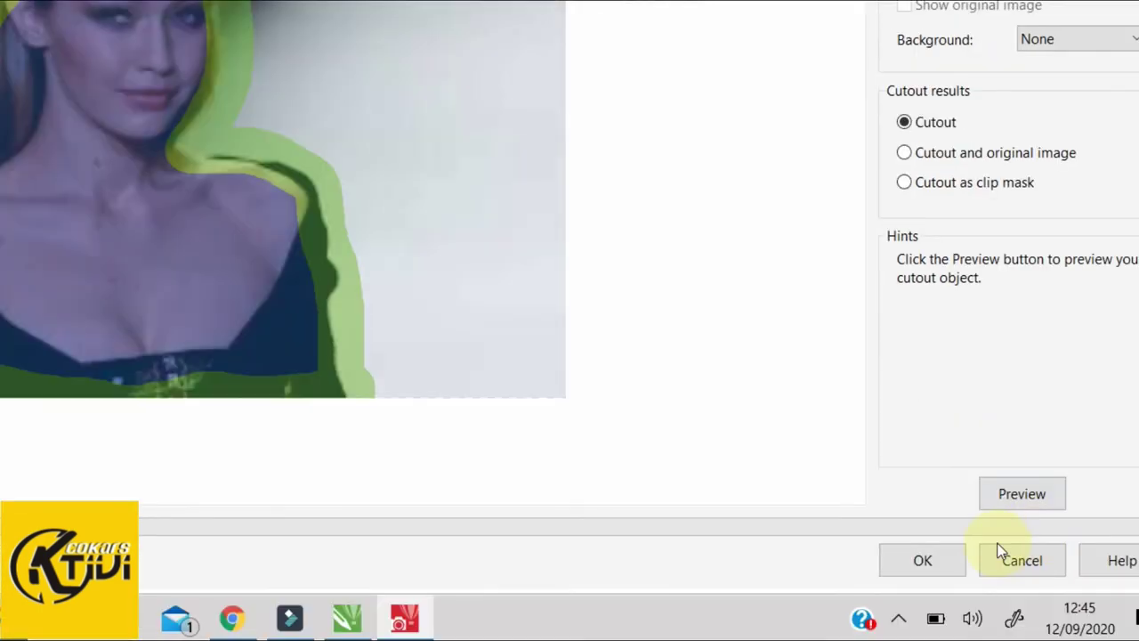
left_click(1031, 497)
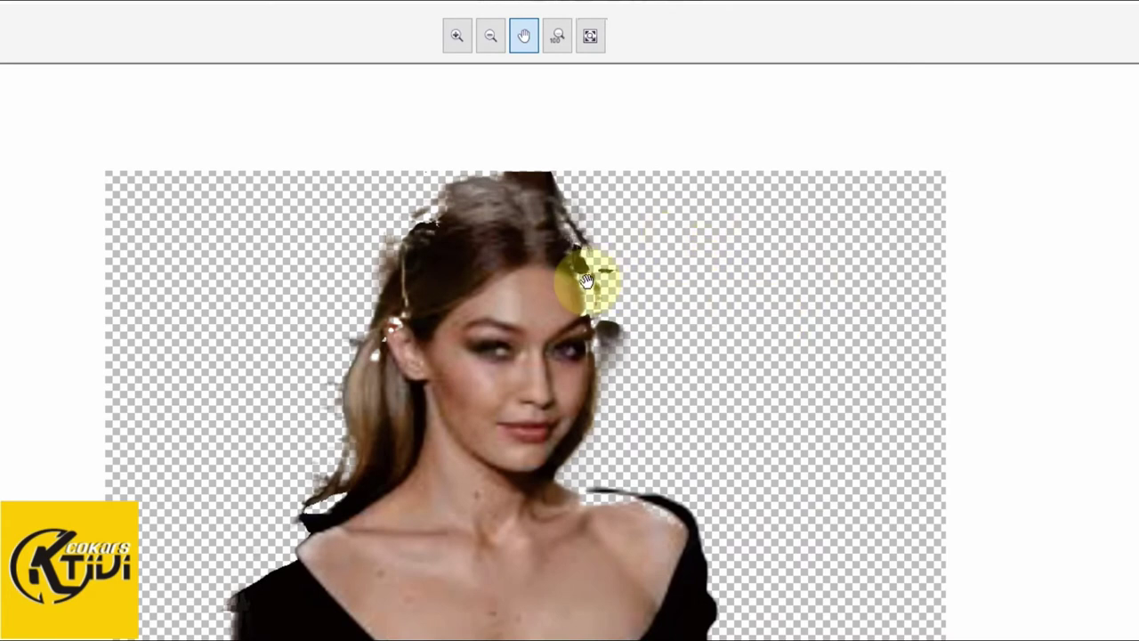
Restore missing parts of the hair, ear and dark sleeve along the cutout's edges with the Add Detail tool.
scroll(587, 281, "up", 3)
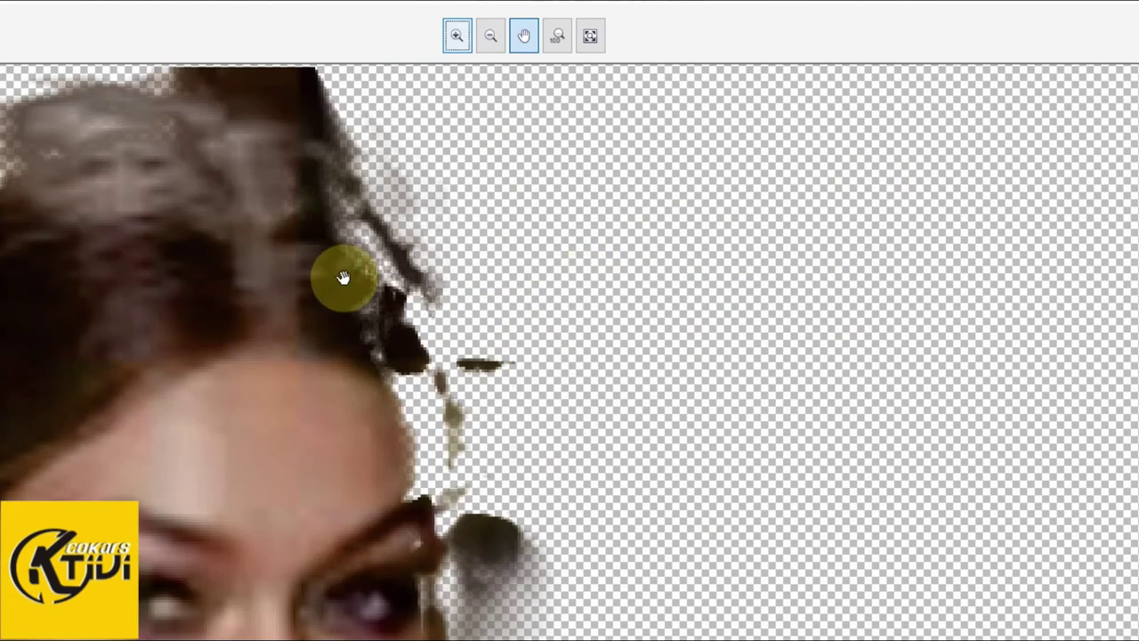
scroll(343, 277, "down", 1)
scroll(356, 263, "down", 1)
scroll(416, 305, "down", 2)
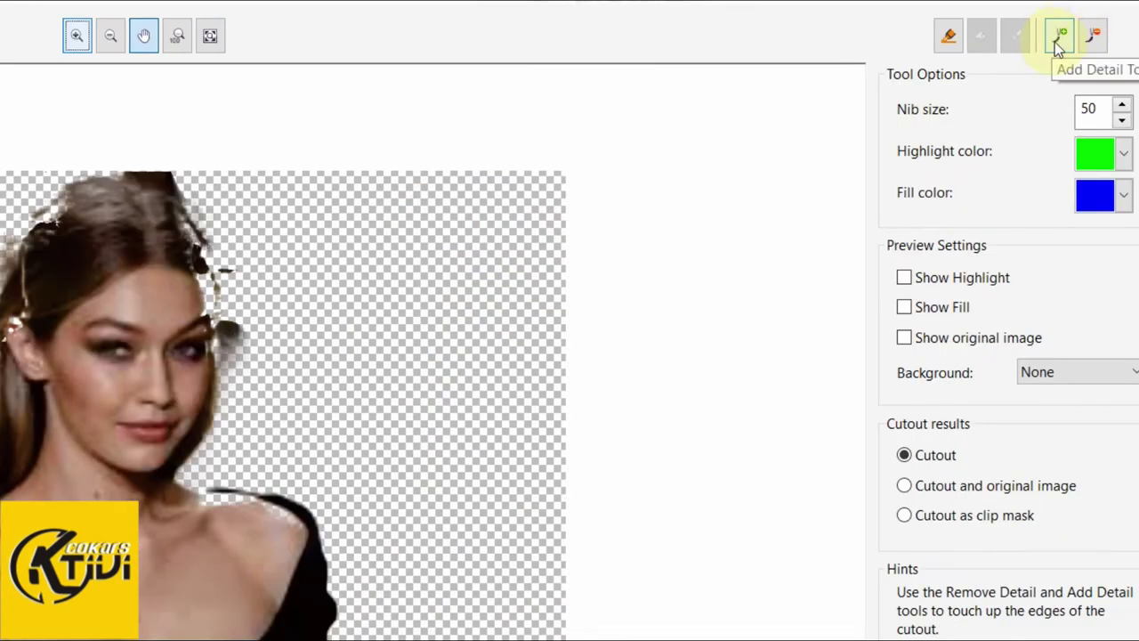
left_click(1061, 40)
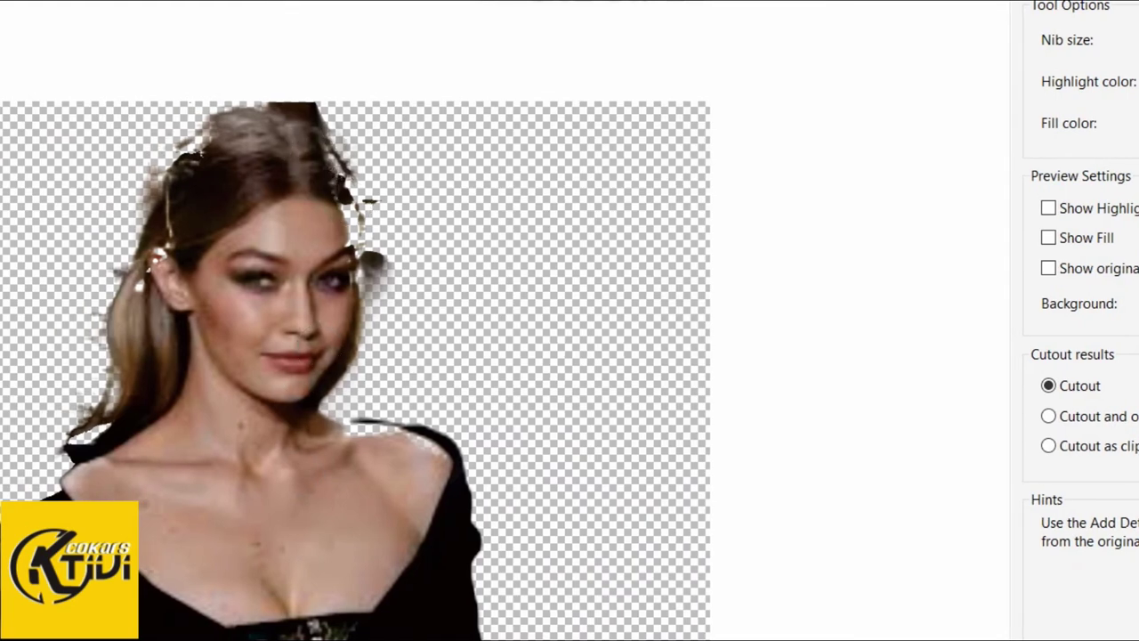
mouse_move(343, 194)
left_mouse_down()
mouse_move(339, 183)
mouse_move(356, 273)
left_mouse_up()
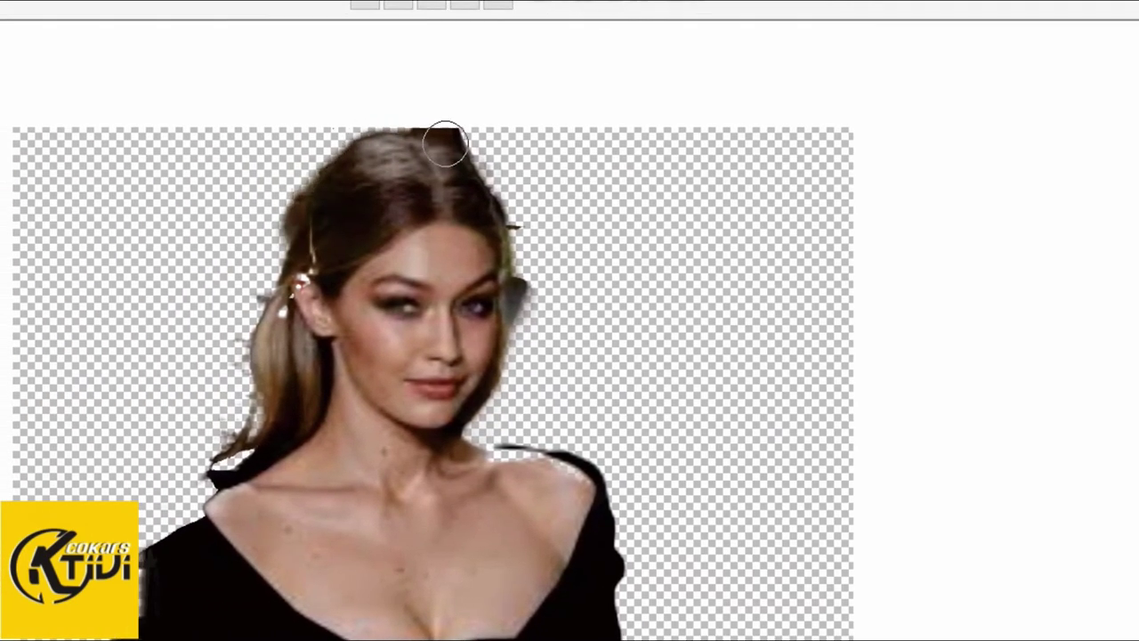
left_click_drag(307, 262, 298, 285)
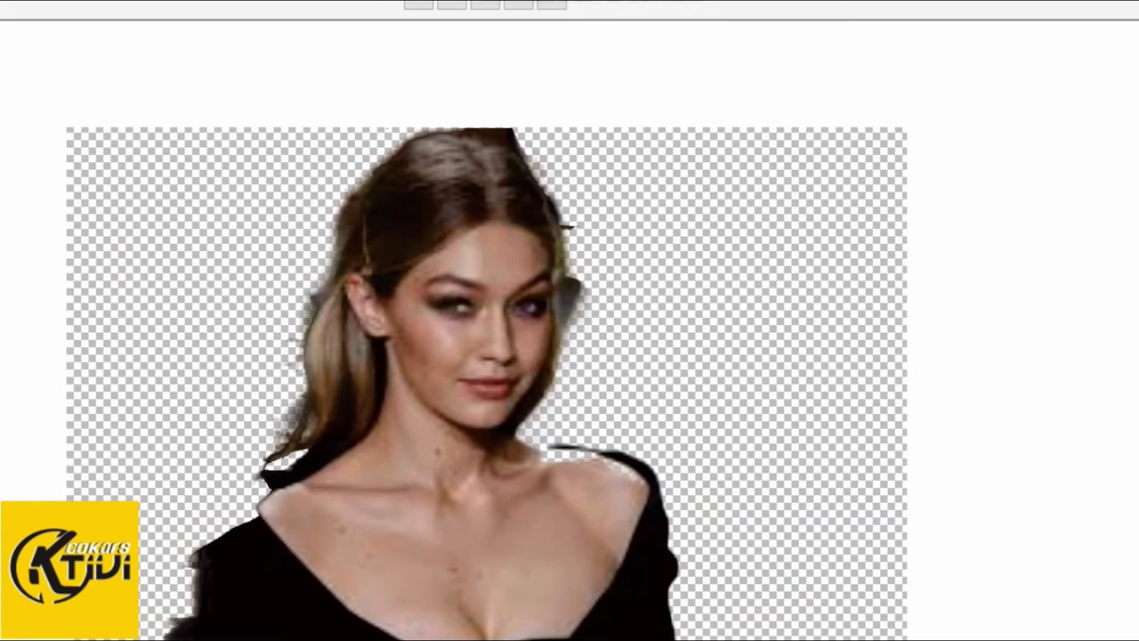
mouse_move(247, 396)
left_mouse_down()
mouse_move(234, 480)
mouse_move(326, 444)
mouse_move(263, 522)
mouse_move(261, 508)
left_mouse_up()
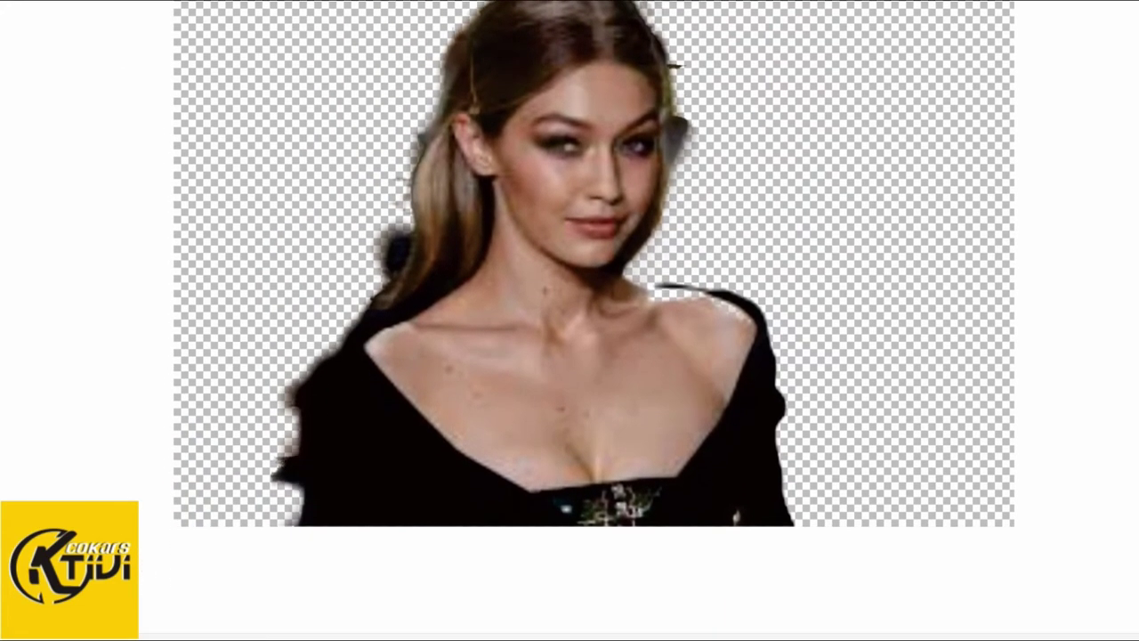
mouse_move(298, 440)
left_mouse_down()
mouse_move(297, 401)
mouse_move(292, 475)
left_mouse_up()
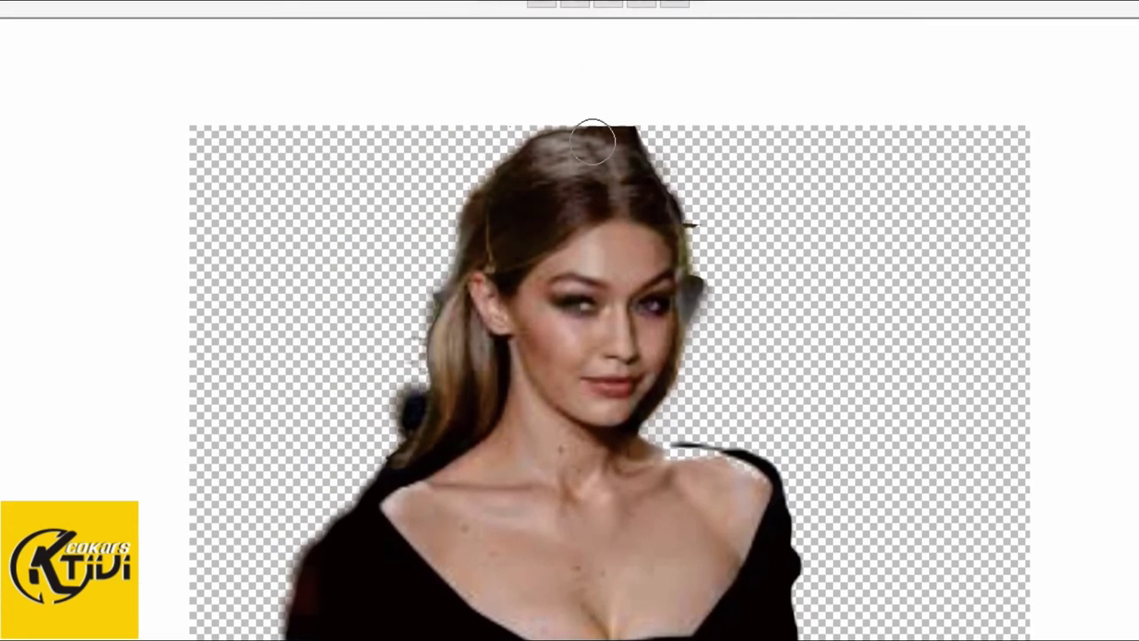
Restore the missing hair along the crown of the woman's head with the Add Detail tool.
left_click_drag(616, 142, 658, 174)
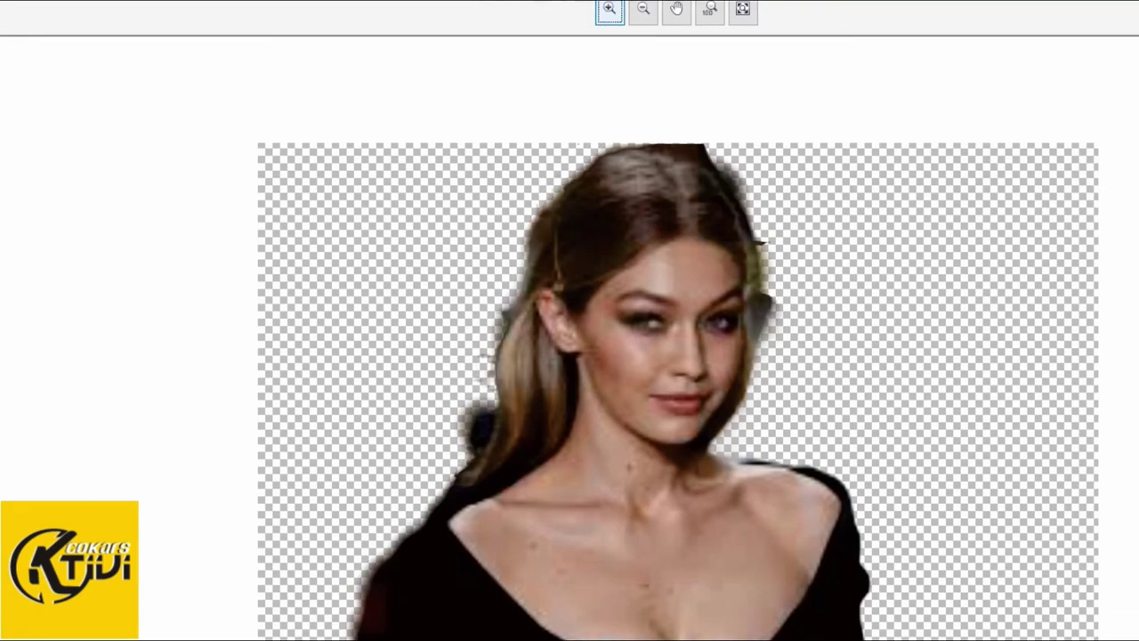
left_click(716, 111)
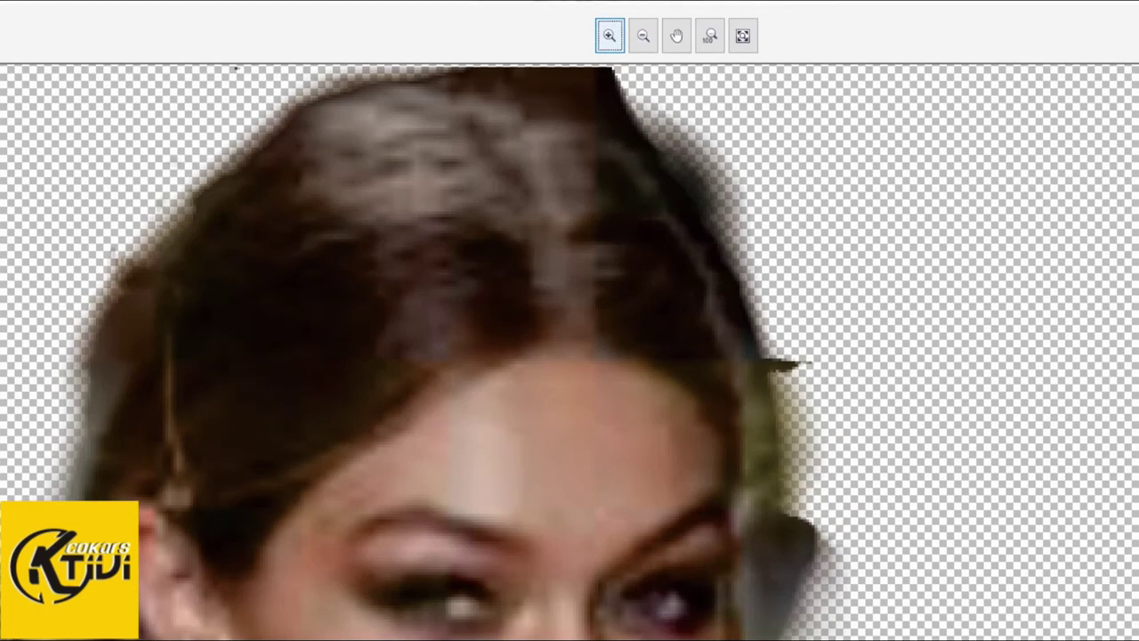
key("ctrl+minus")
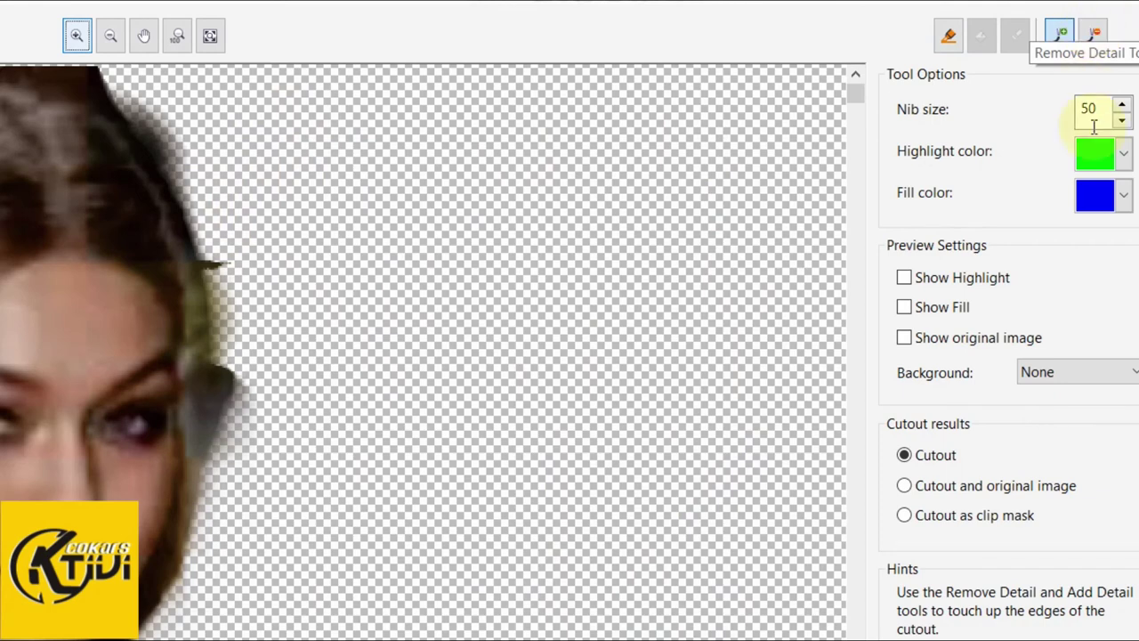
Erase the leftover background around the woman's hair, face and lower sleeve edge with the Remove Detail tool.
left_click(1099, 37)
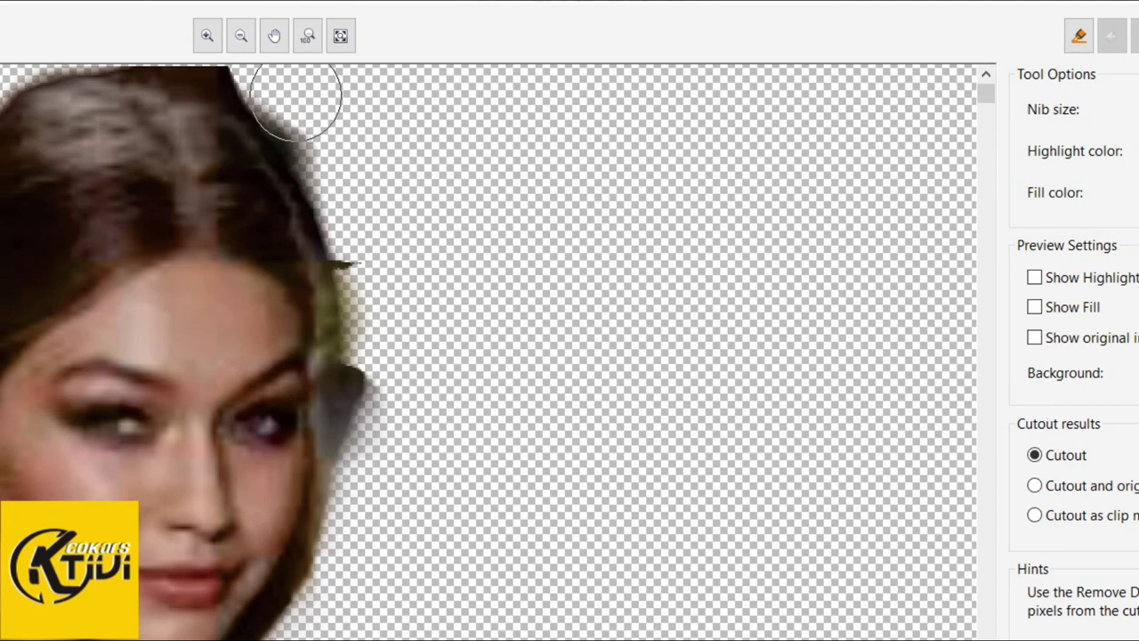
mouse_move(296, 98)
left_mouse_down()
mouse_move(368, 274)
mouse_move(342, 226)
mouse_move(357, 363)
mouse_move(351, 305)
mouse_move(373, 359)
mouse_move(348, 477)
mouse_move(337, 449)
mouse_move(355, 380)
mouse_move(353, 307)
left_mouse_up()
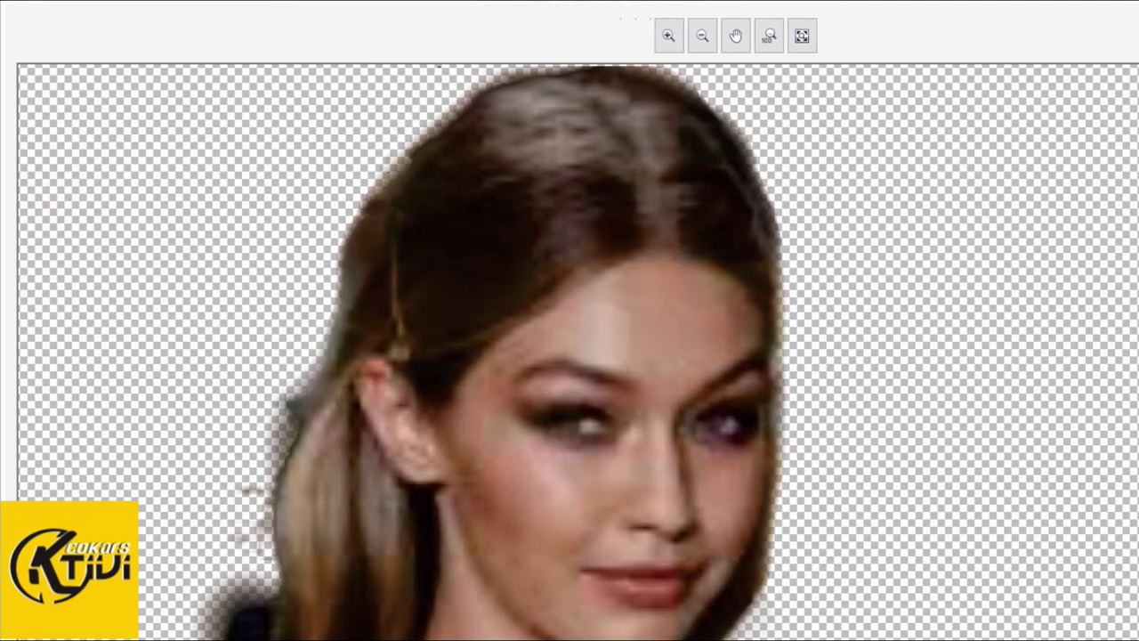
mouse_move(267, 416)
left_mouse_down()
mouse_move(327, 300)
mouse_move(381, 124)
left_mouse_up()
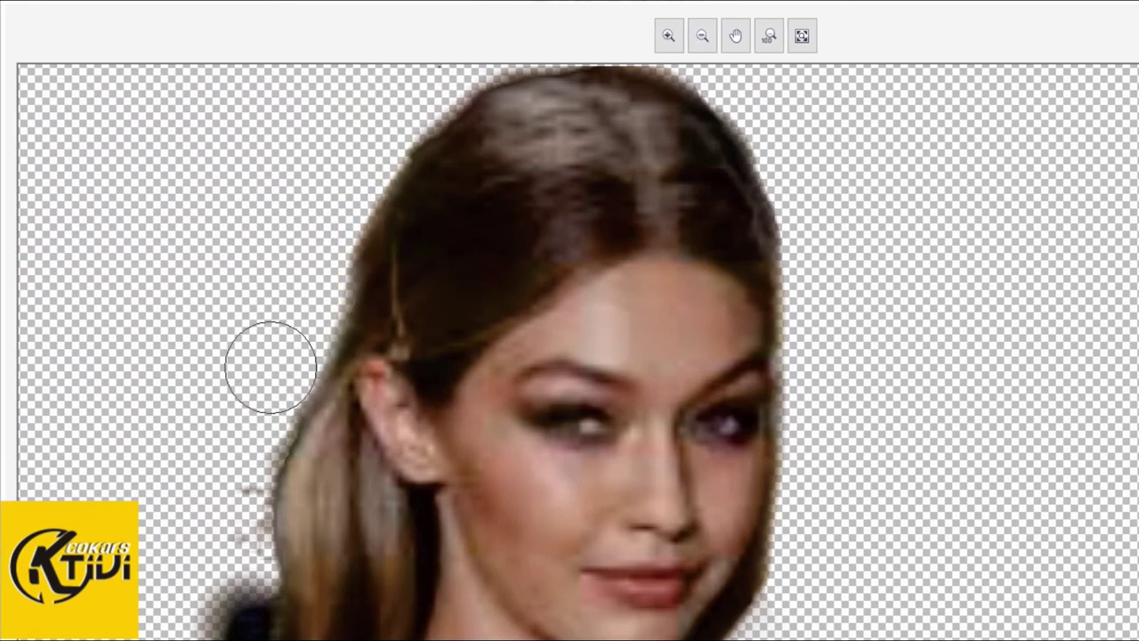
scroll(269, 367, "down", 2)
left_click_drag(560, 324, 552, 354)
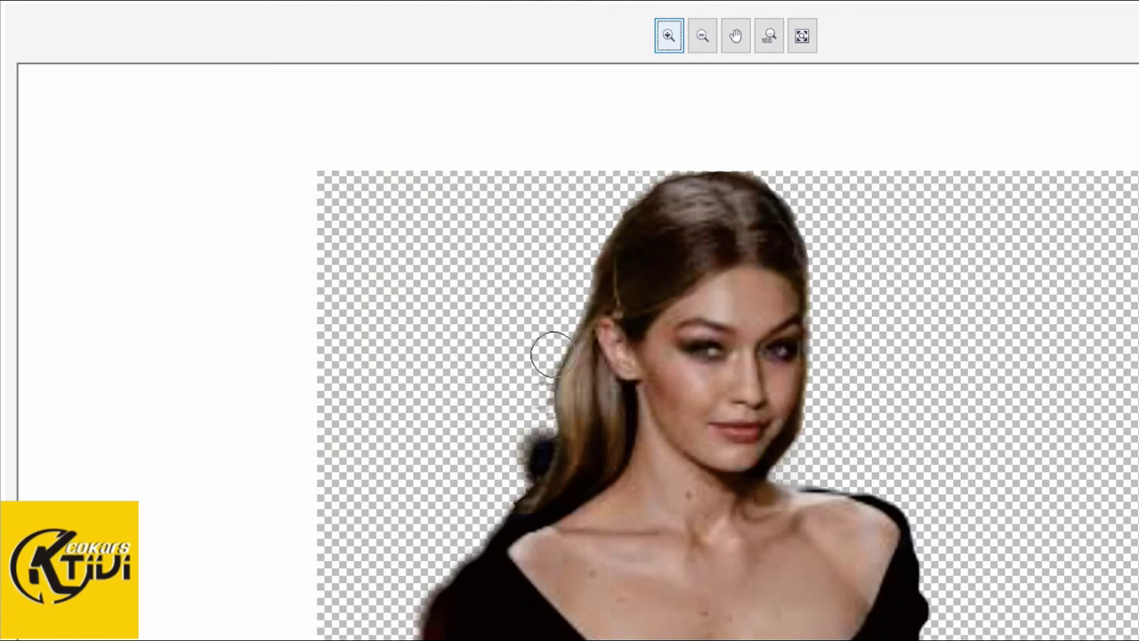
mouse_move(542, 436)
left_mouse_down()
mouse_move(532, 456)
mouse_move(525, 445)
left_mouse_up()
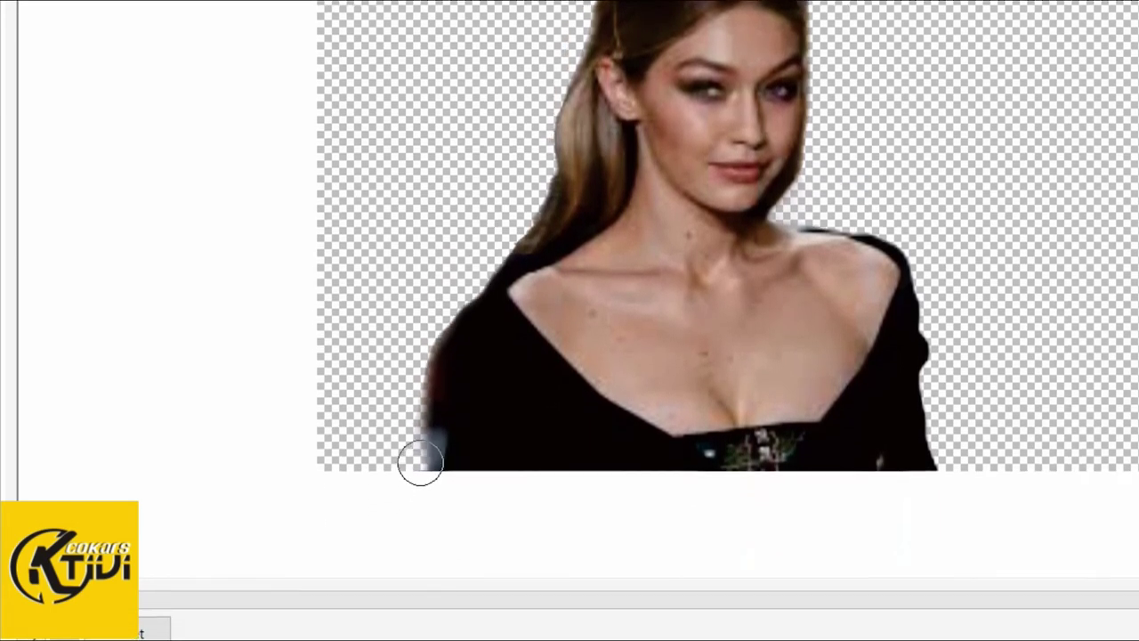
mouse_move(420, 463)
left_mouse_down()
mouse_move(413, 353)
mouse_move(428, 321)
mouse_move(419, 473)
left_mouse_up()
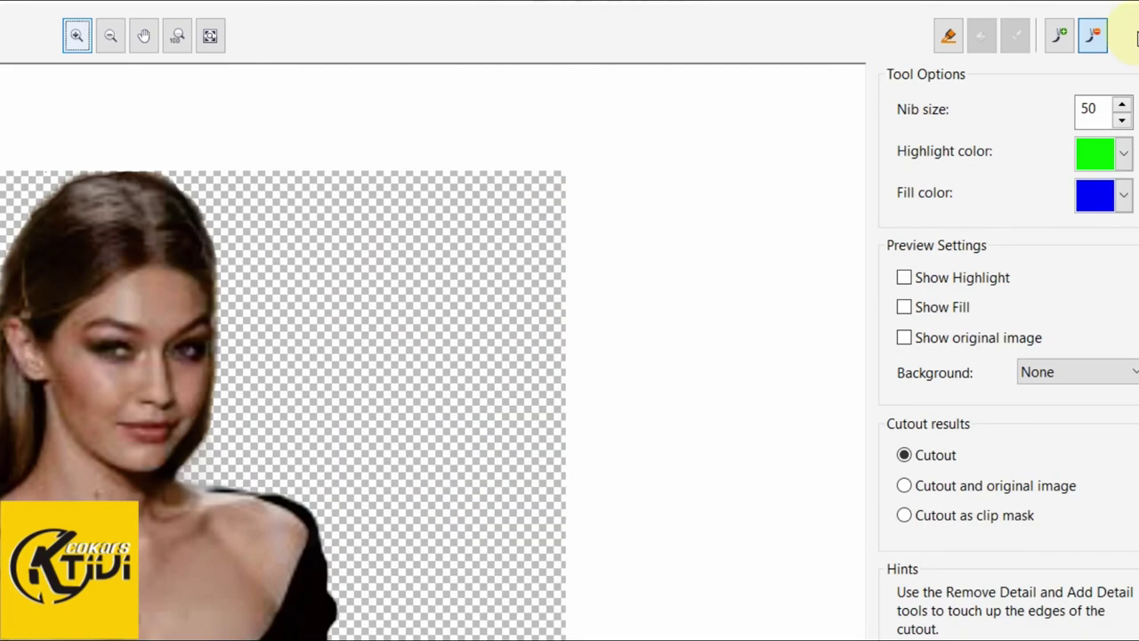
Accept the cutout and save the edited image back into the T-shirt drawing, closing Corel PHOTO-PAINT.
left_click(1059, 36)
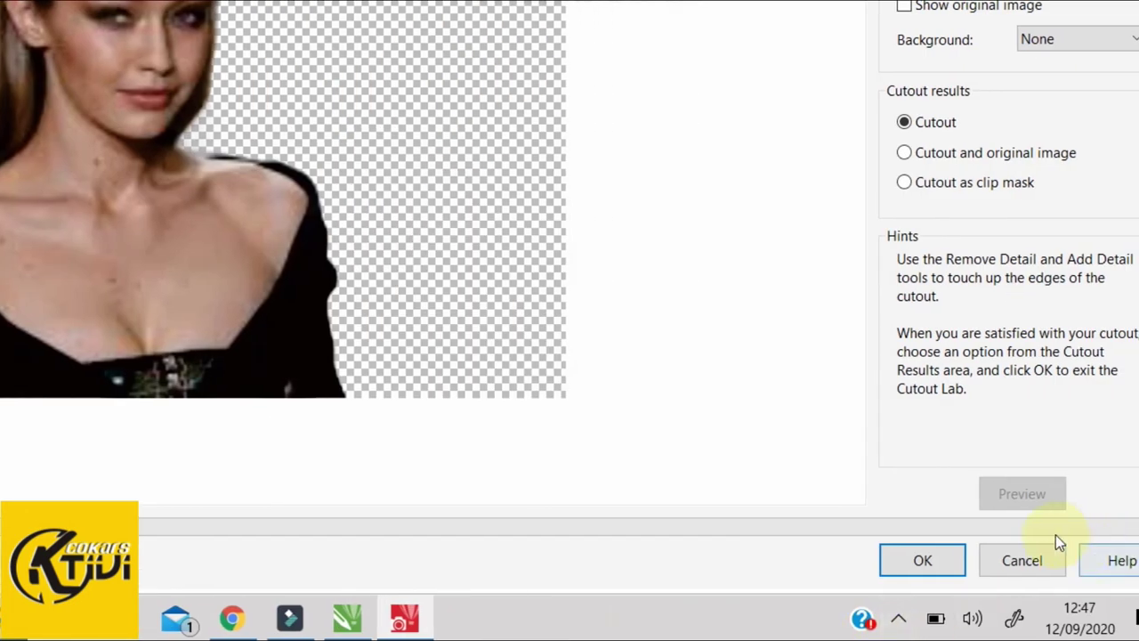
left_click(899, 566)
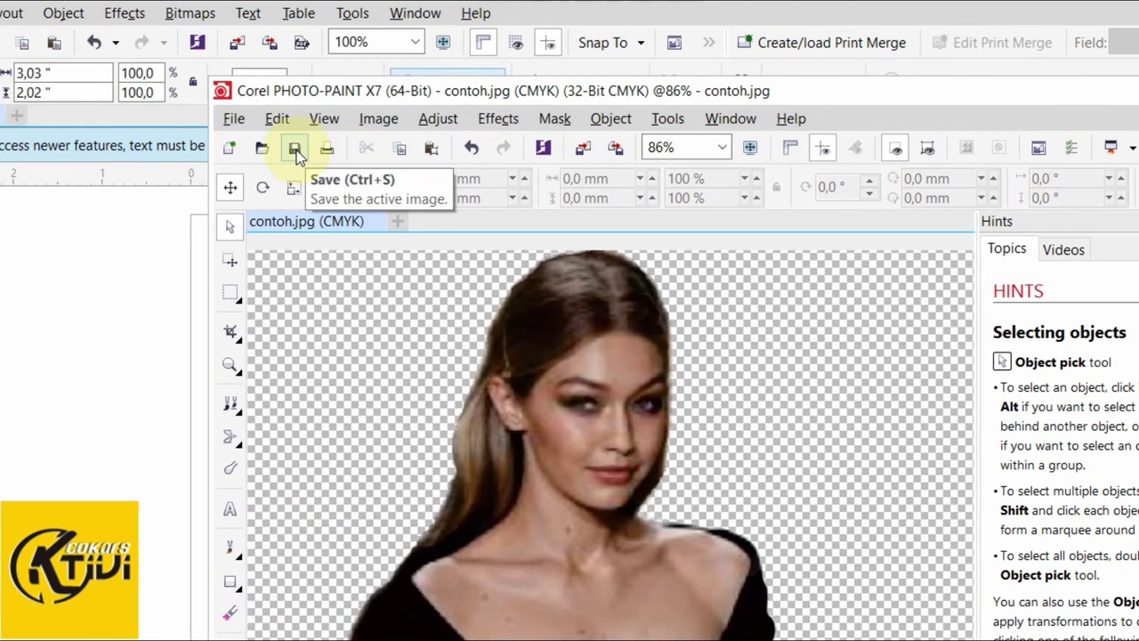
left_click(296, 150)
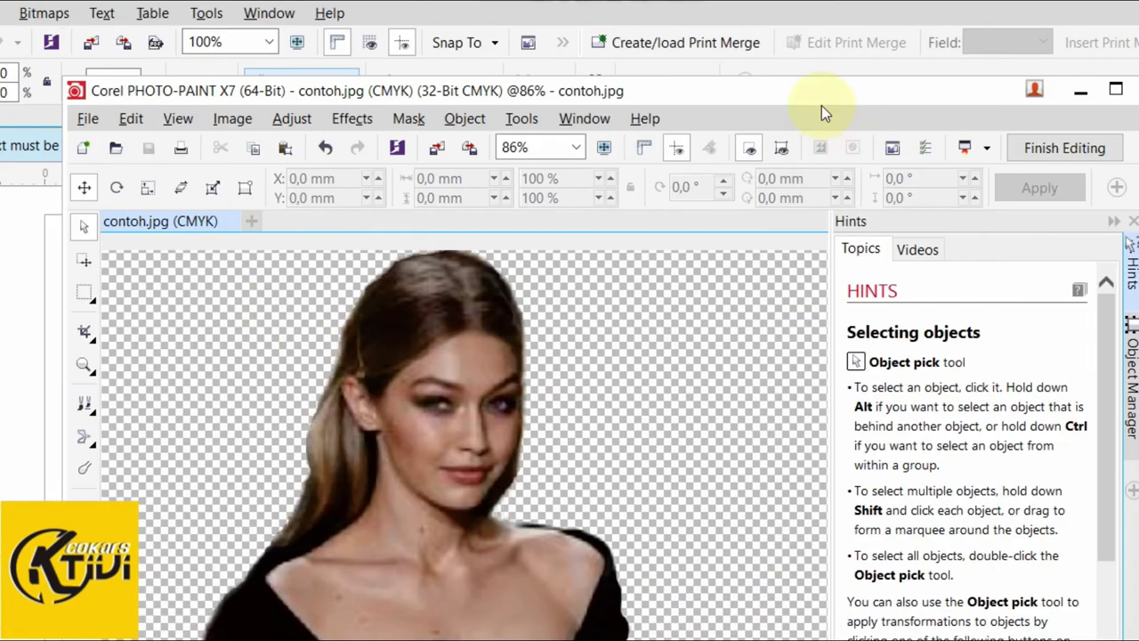
left_click(1138, 89)
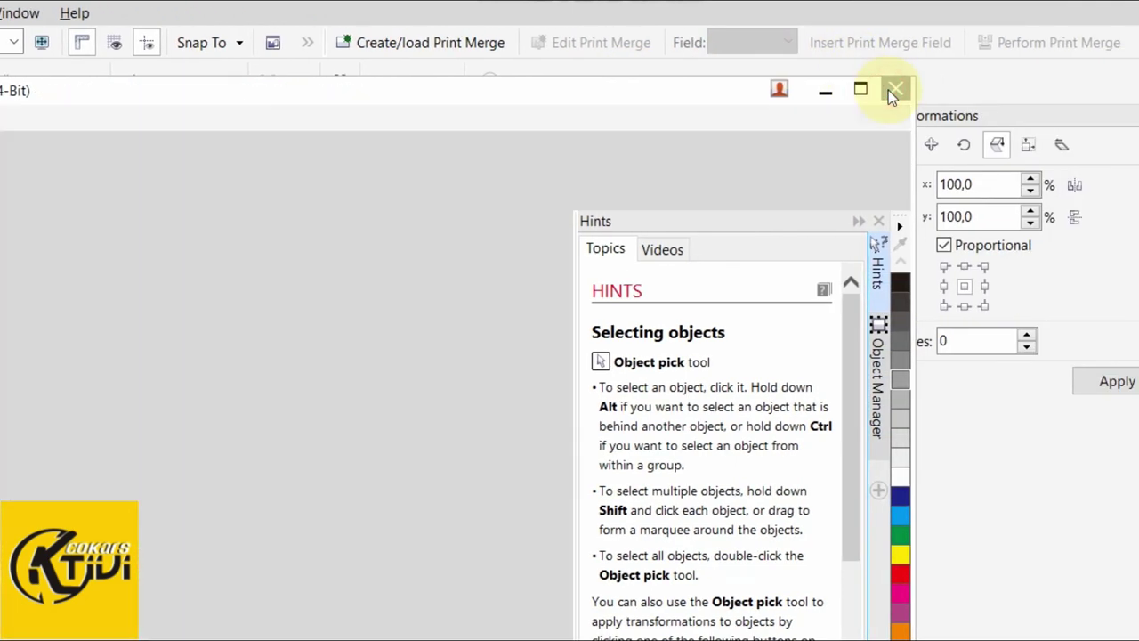
left_click(893, 90)
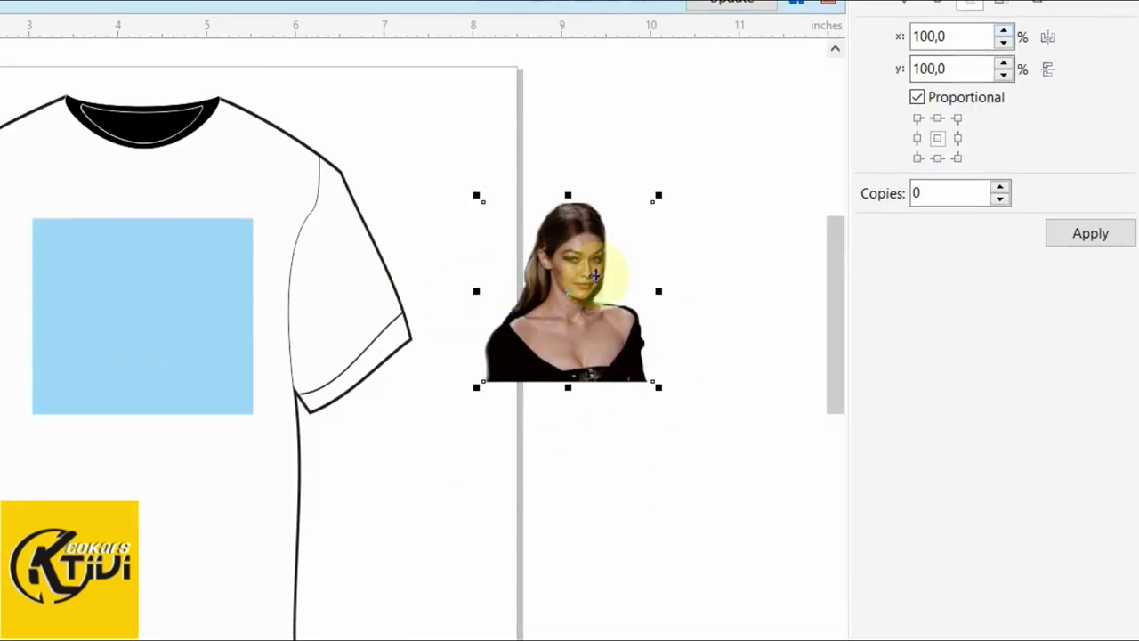
Move the cut-out photo slightly down beside the T-shirt and enlarge it proportionally to roughly the blue rectangle's size.
left_click(600, 489)
left_click(574, 279)
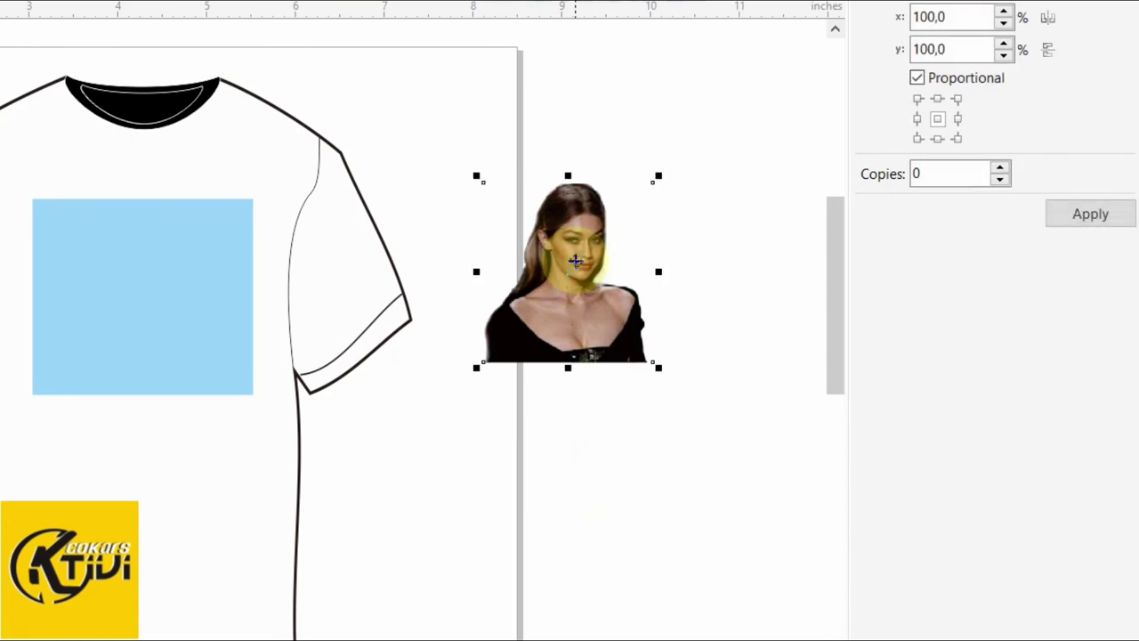
left_click_drag(574, 260, 580, 345)
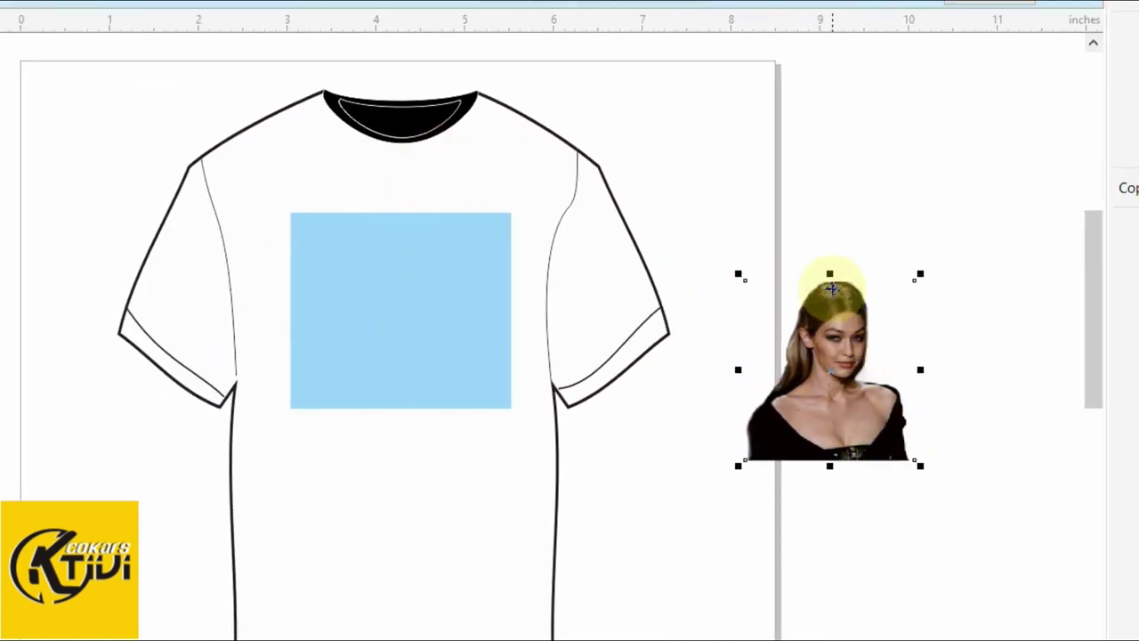
key("F10")
left_click_drag(882, 273, 904, 229)
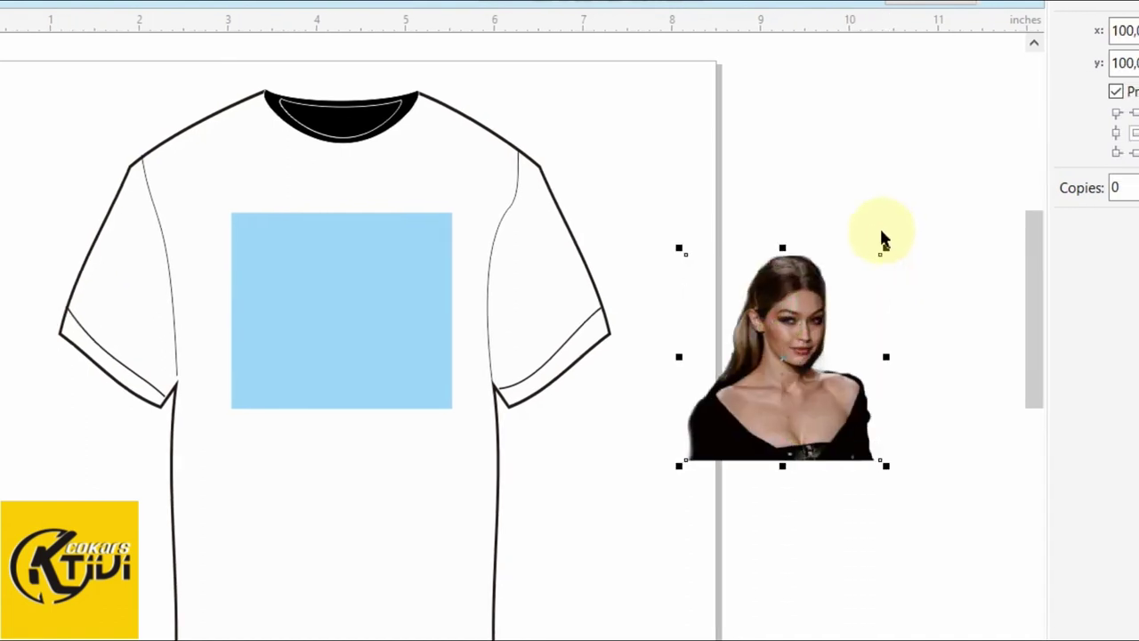
PowerClip the cut-out photo inside the blue rectangle on the T-shirt's chest.
right_click(781, 313)
left_click(836, 175)
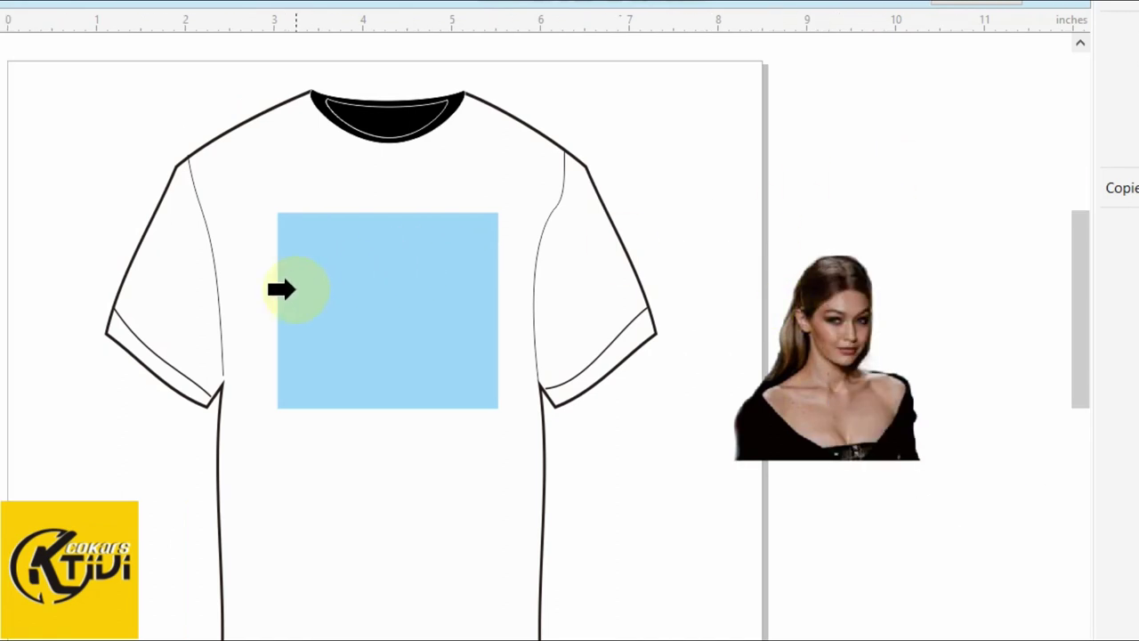
left_click(292, 288)
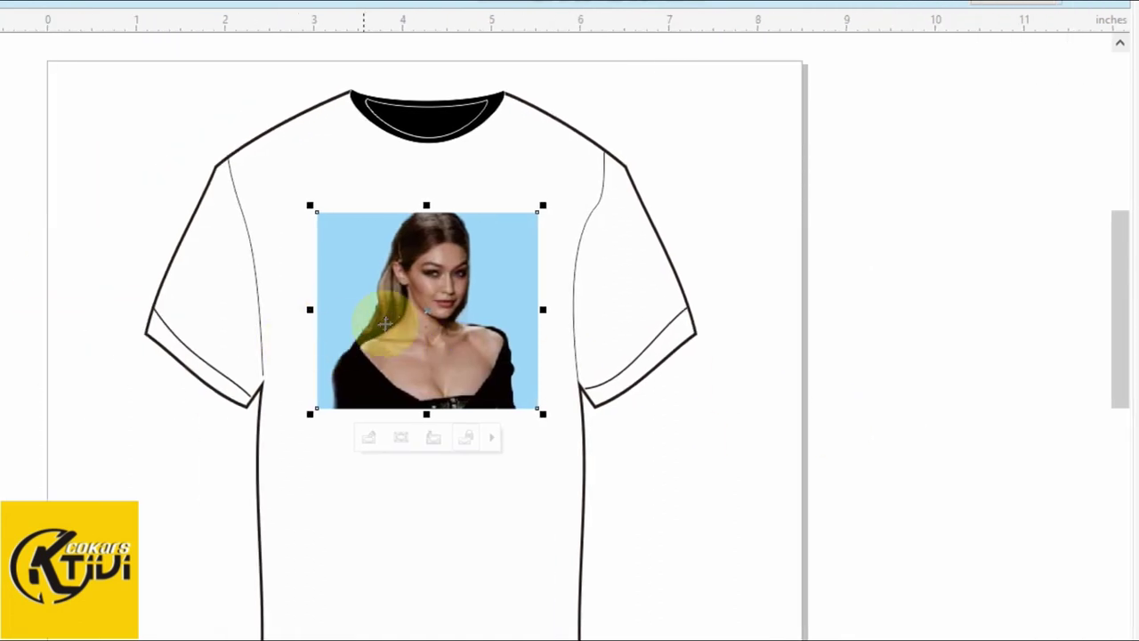
Resize and reposition the woman inside the PowerClip so her whole head fits and her bust fills the blue rectangle's lower edge.
left_click(401, 437)
left_click_drag(323, 201, 297, 171)
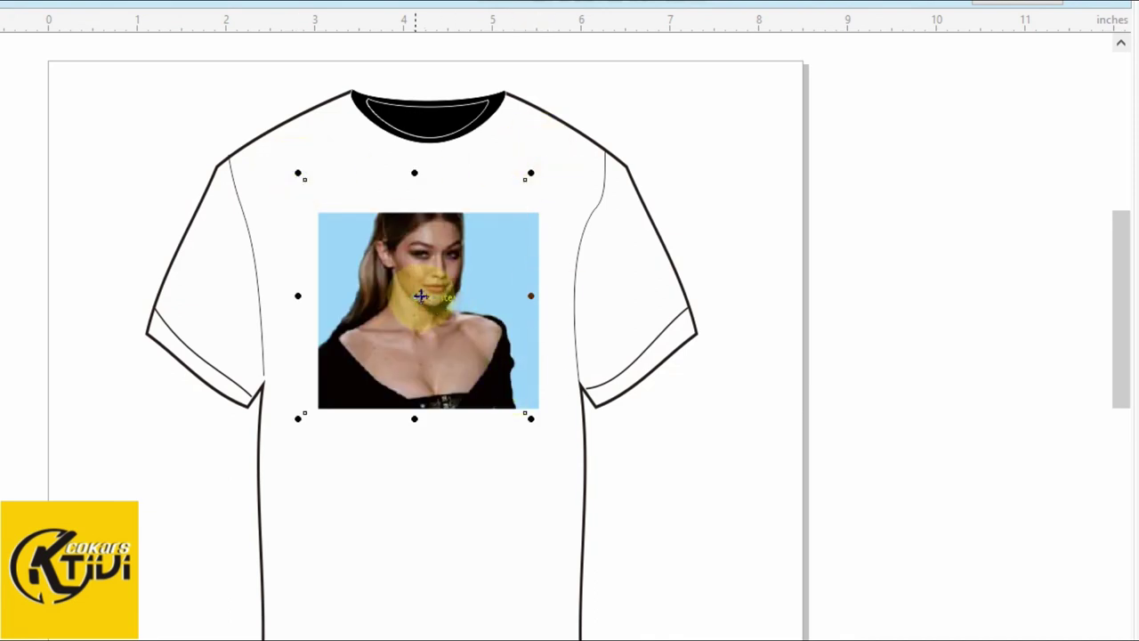
left_click_drag(427, 295, 433, 305)
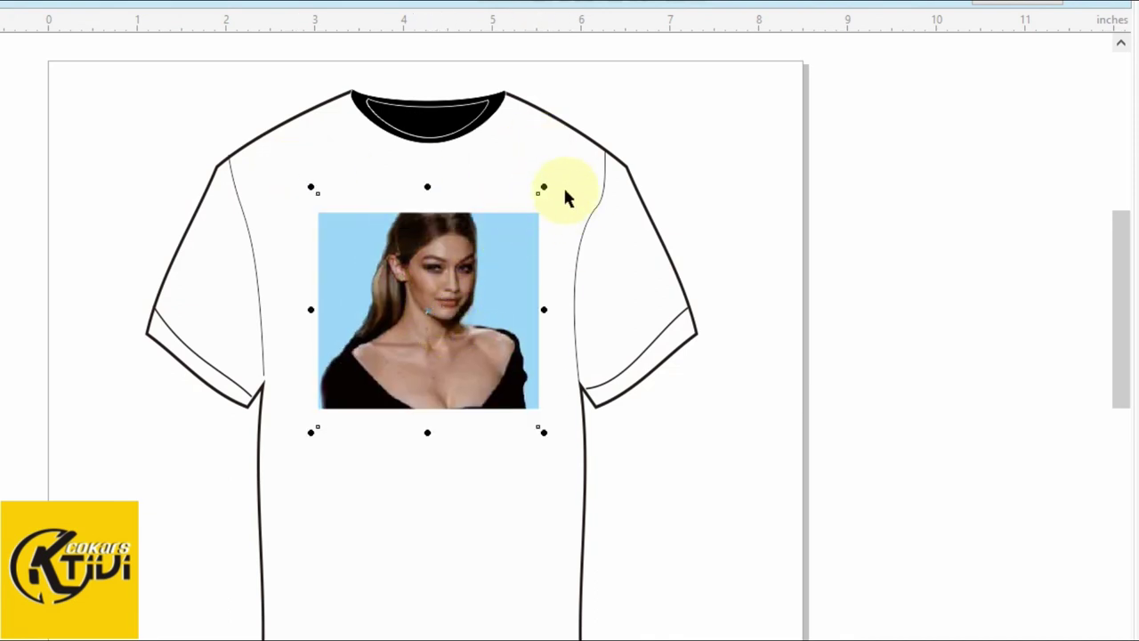
left_click_drag(543, 187, 532, 197)
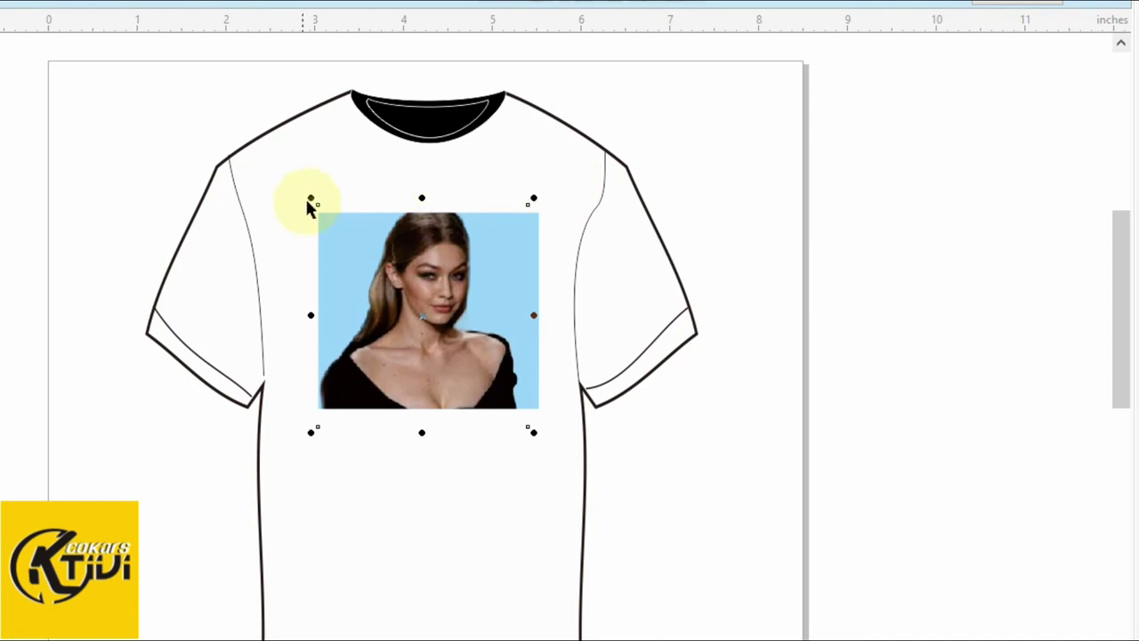
left_click_drag(312, 196, 324, 214)
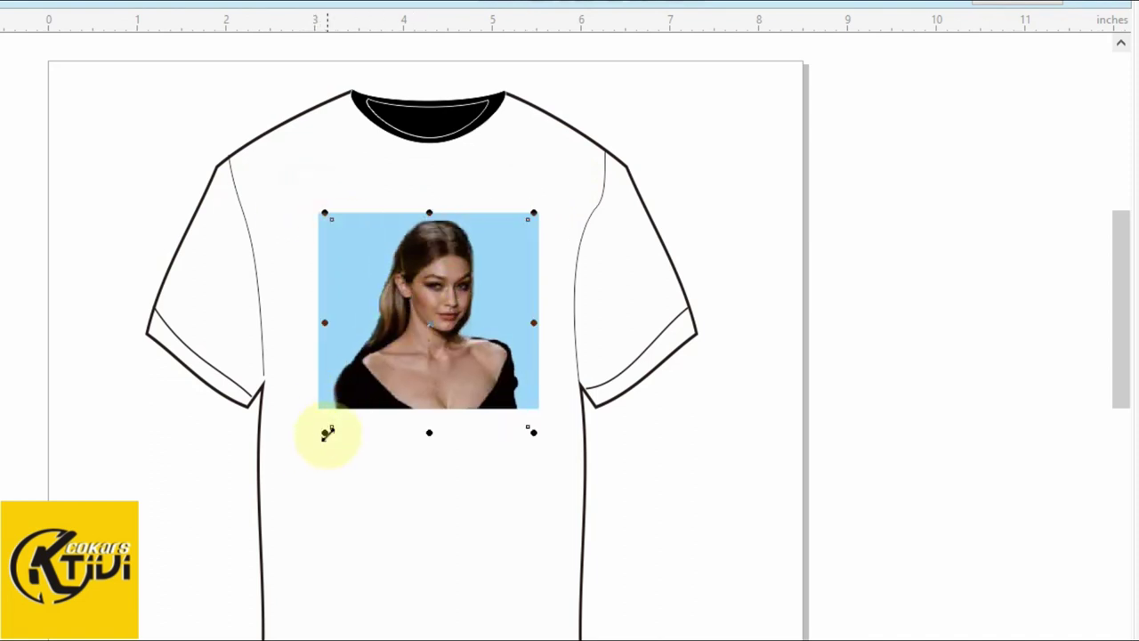
left_click_drag(324, 431, 303, 446)
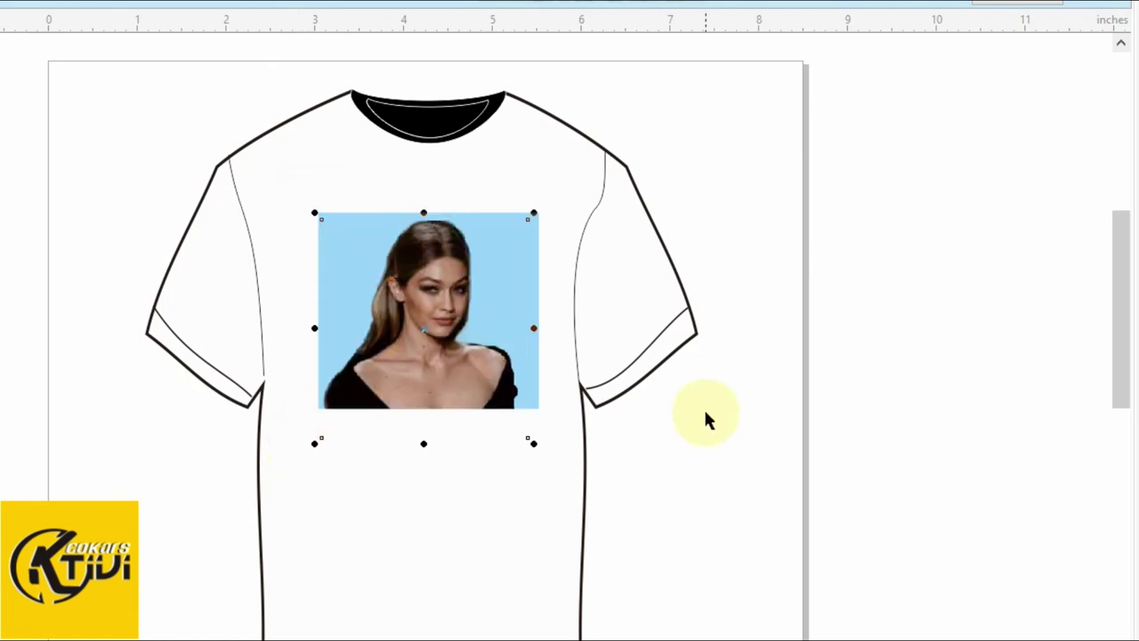
left_click_drag(532, 445, 538, 447)
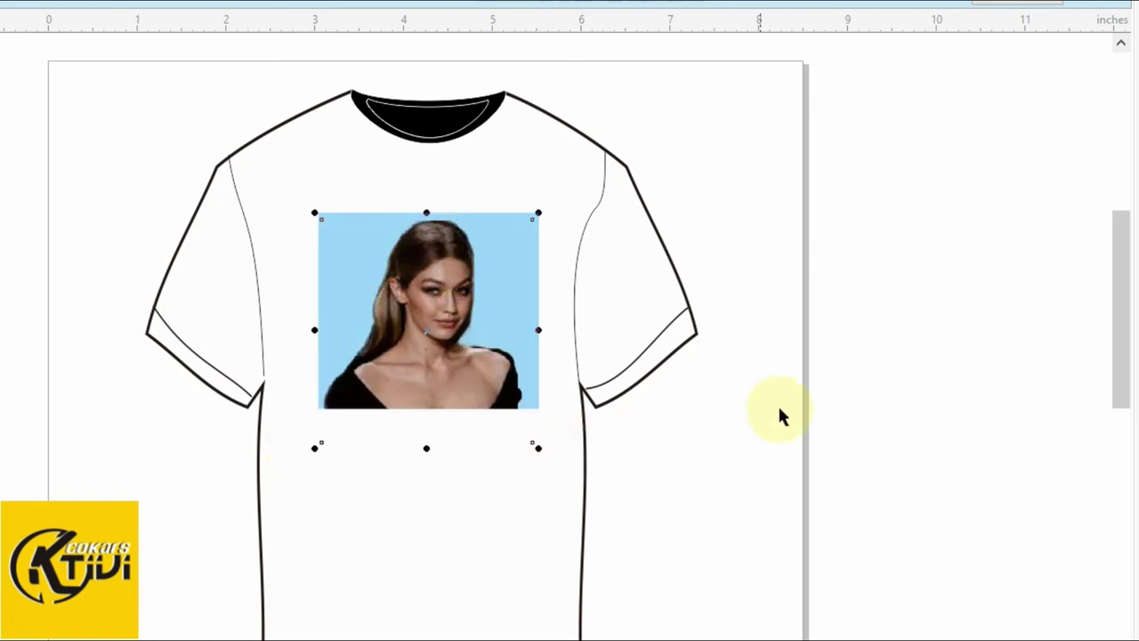
left_click(849, 404)
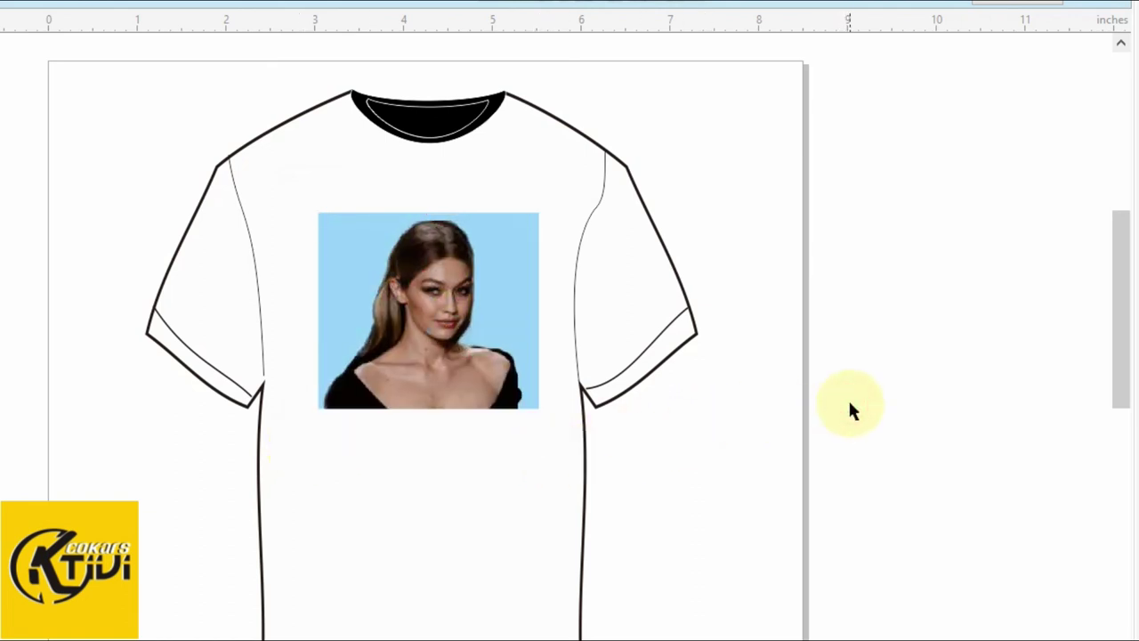